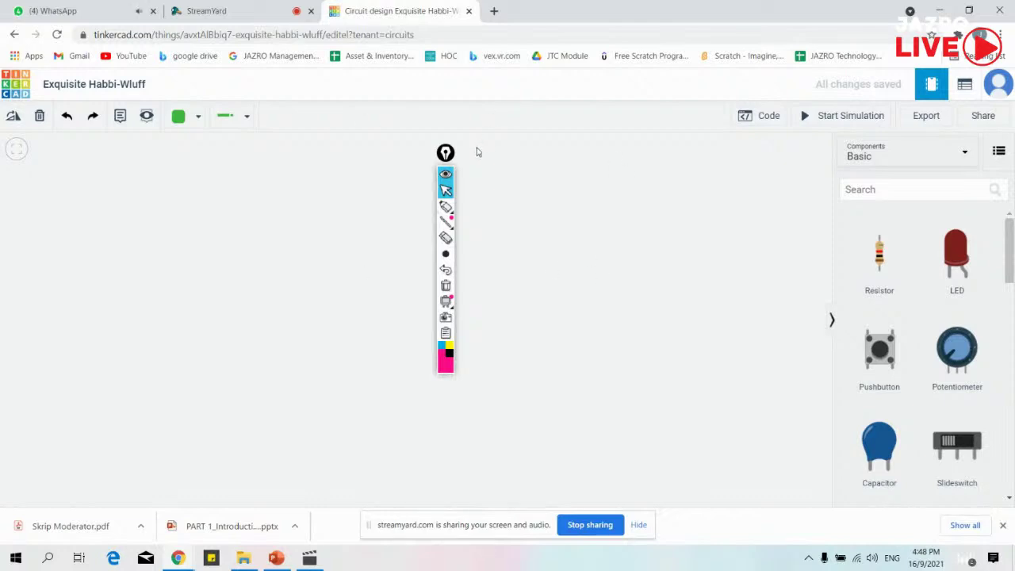
- Place an Arduino Uno R3 from the basic components in the middle of the empty workplane
drag(445, 154, 814, 161)
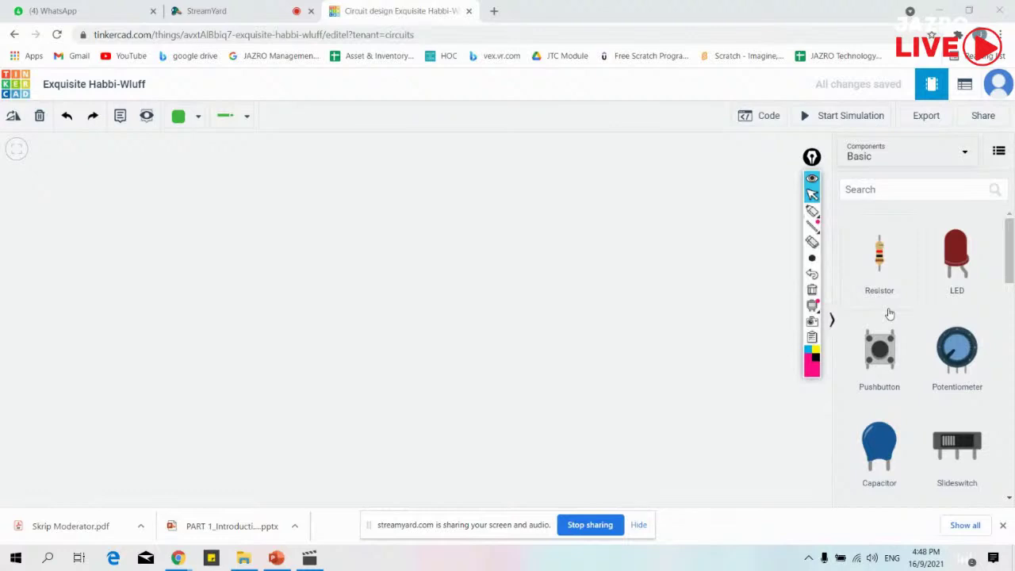
scroll(891, 329, down, 2)
scroll(892, 328, down, 5)
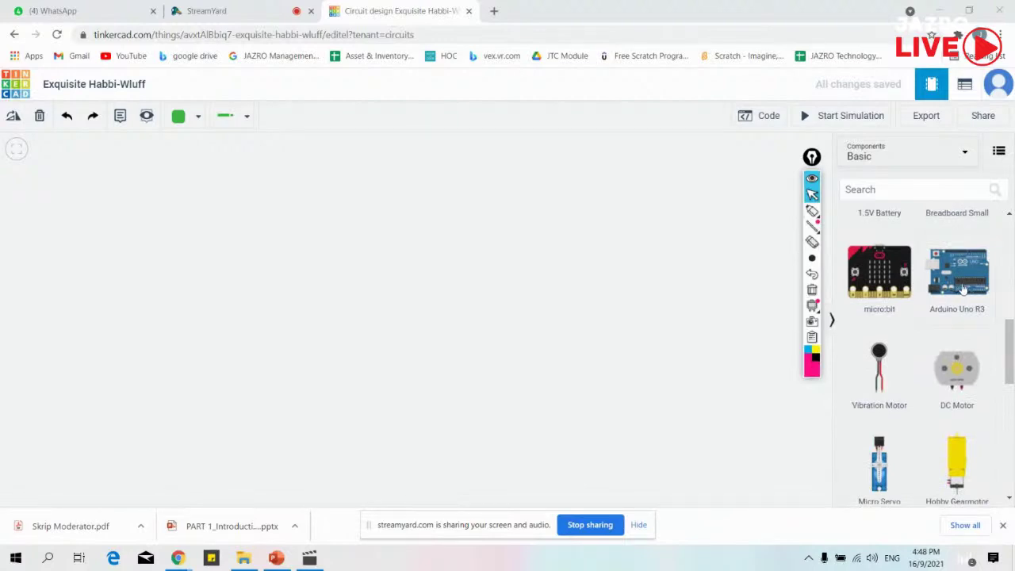
drag(895, 284, 562, 332)
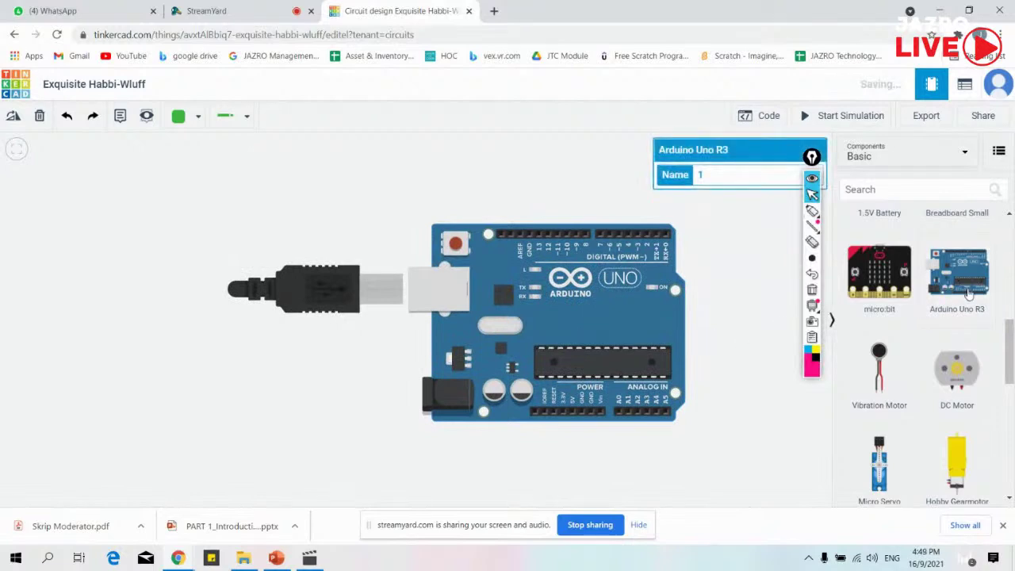
scroll(653, 317, down, 1)
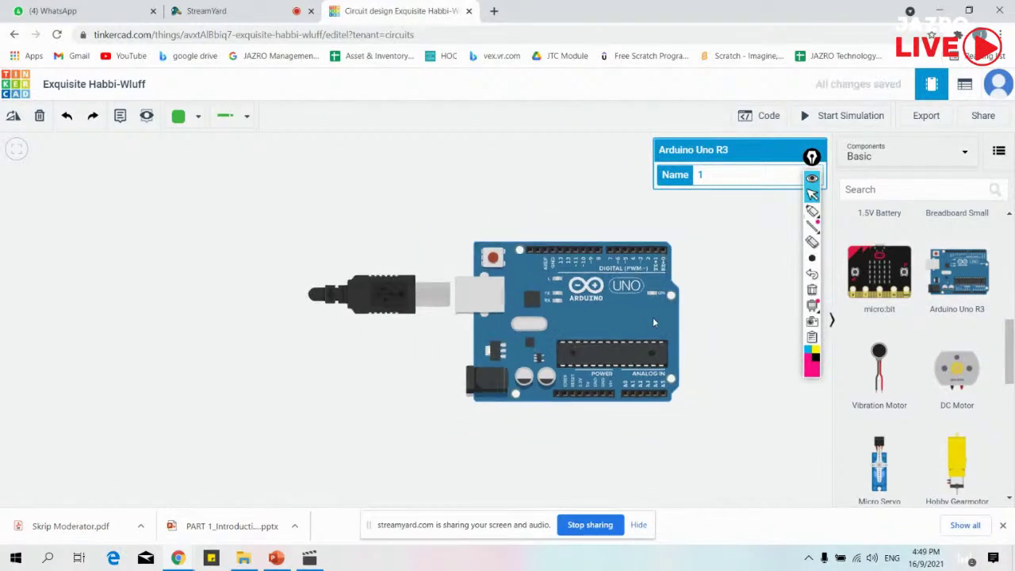
scroll(653, 317, up, 2)
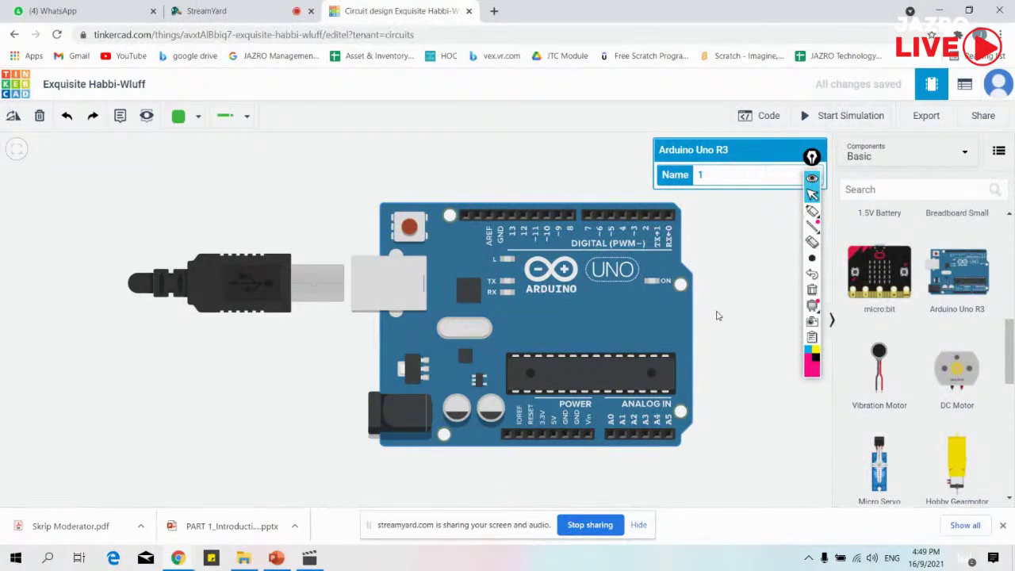
scroll(587, 294, down, 2)
click(658, 254)
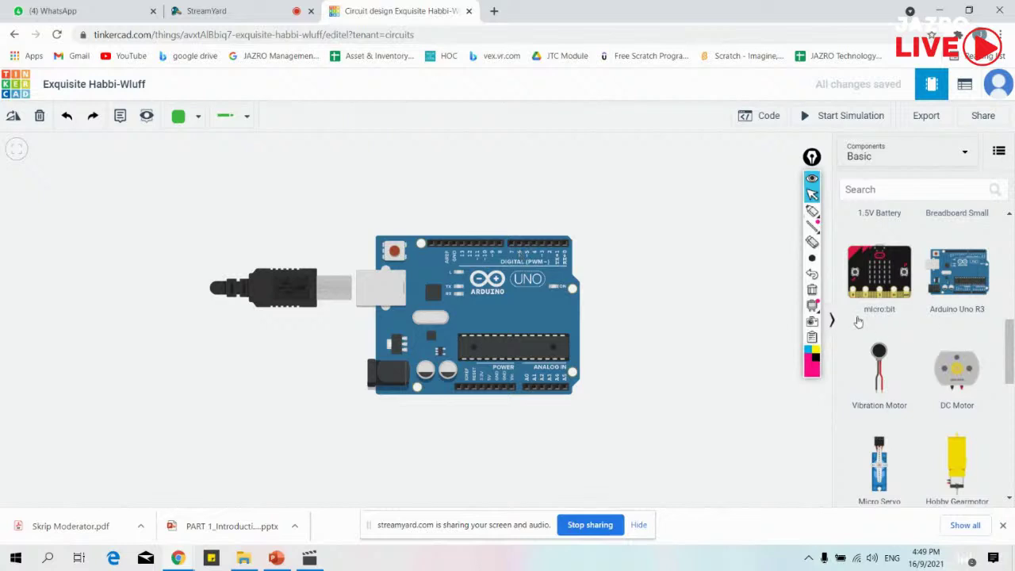
- Add a red LED above the Arduino board, just over its digital pin header near pin 13
scroll(932, 305, up, 6)
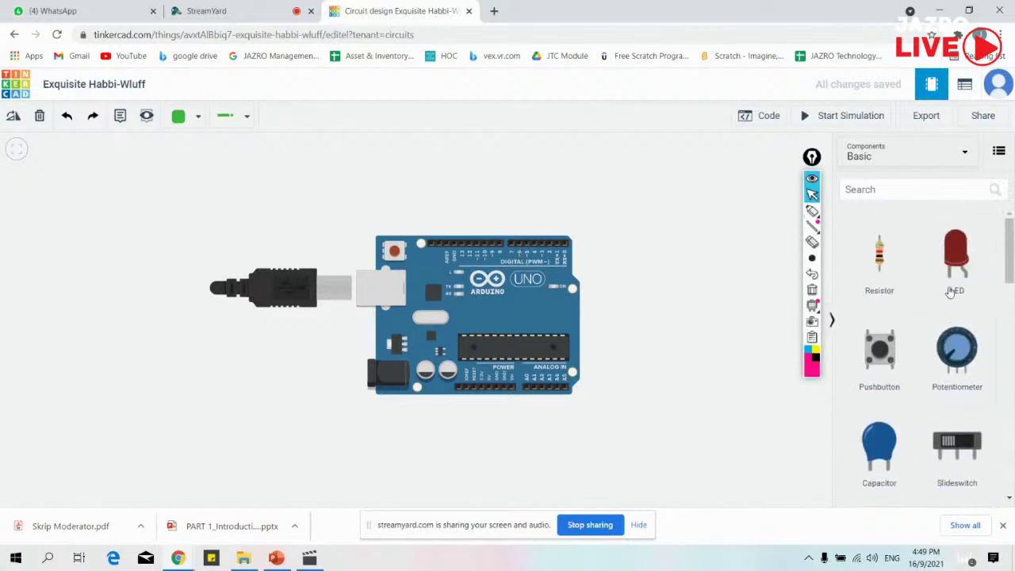
drag(955, 262, 446, 205)
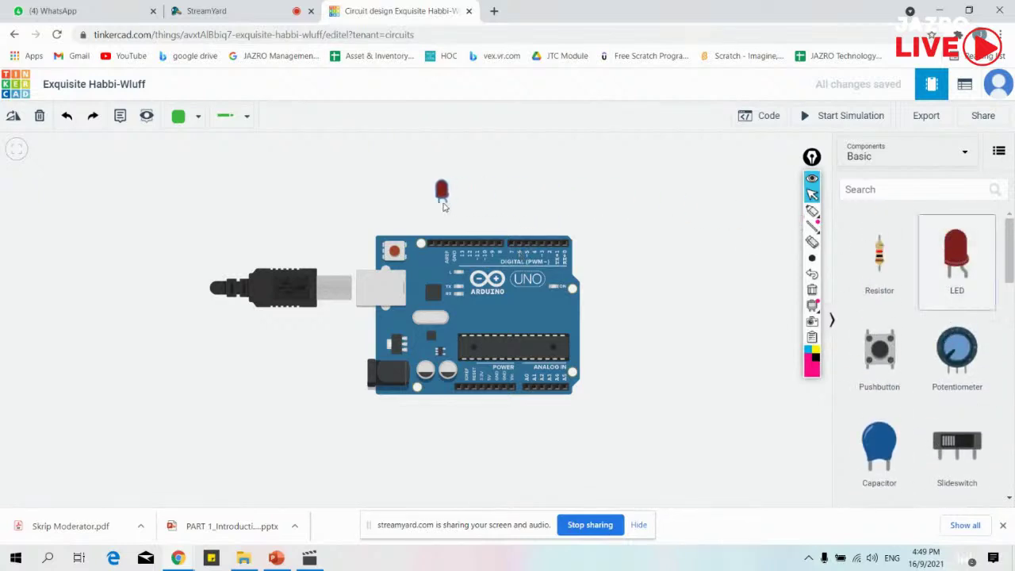
scroll(480, 219, up, 2)
scroll(468, 215, down, 1)
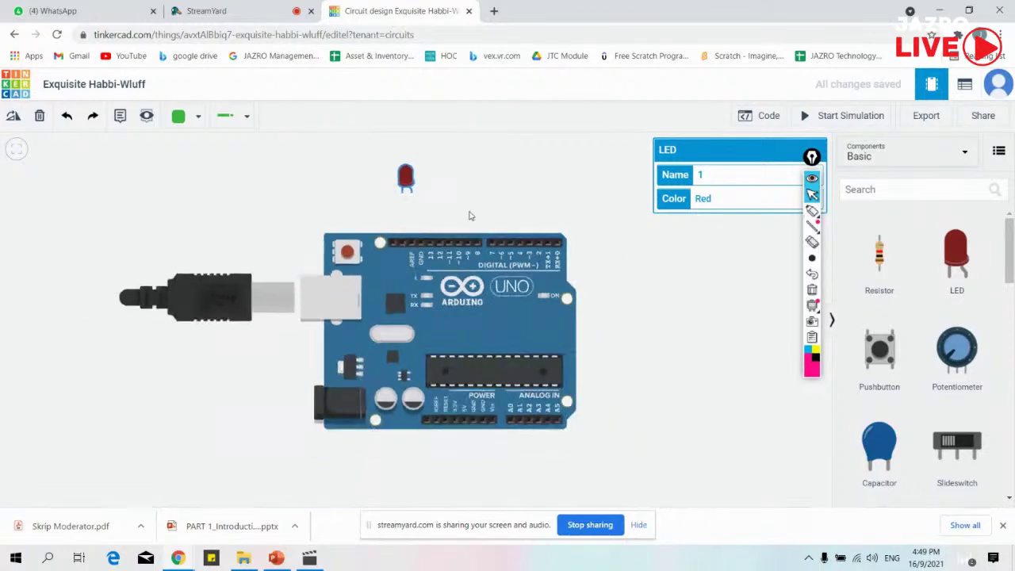
mouse_move(437, 185)
mouse_down()
mouse_move(484, 185)
mouse_move(454, 187)
mouse_up()
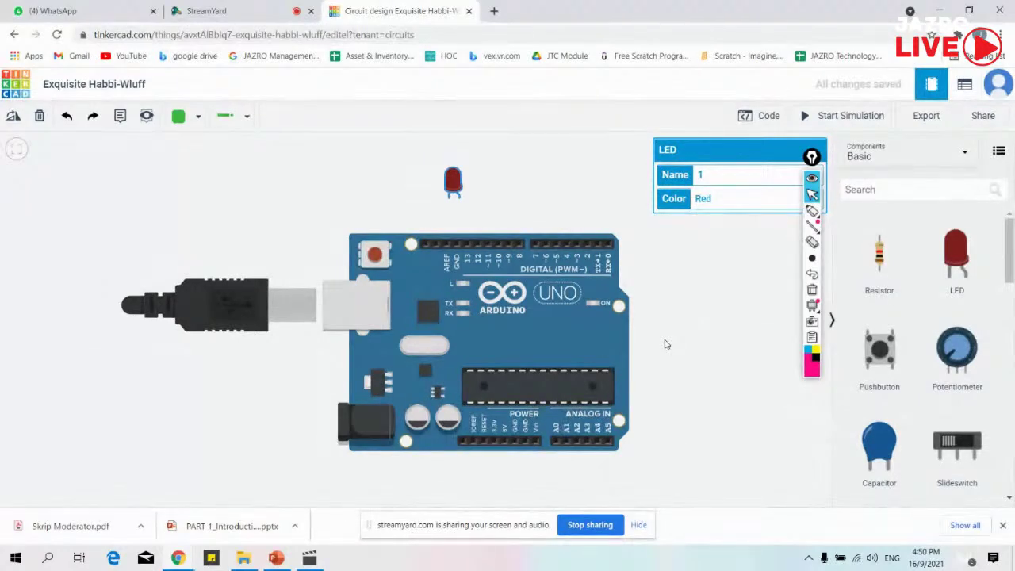
- Run the simulation to watch the Arduino's onboard L light, stop it, and nudge the LED slightly
click(857, 119)
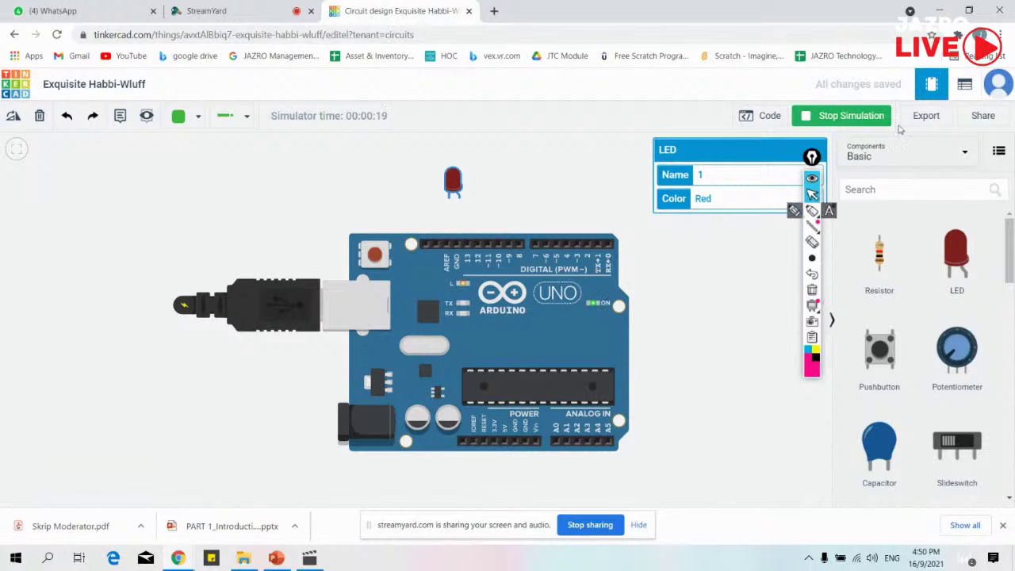
click(850, 116)
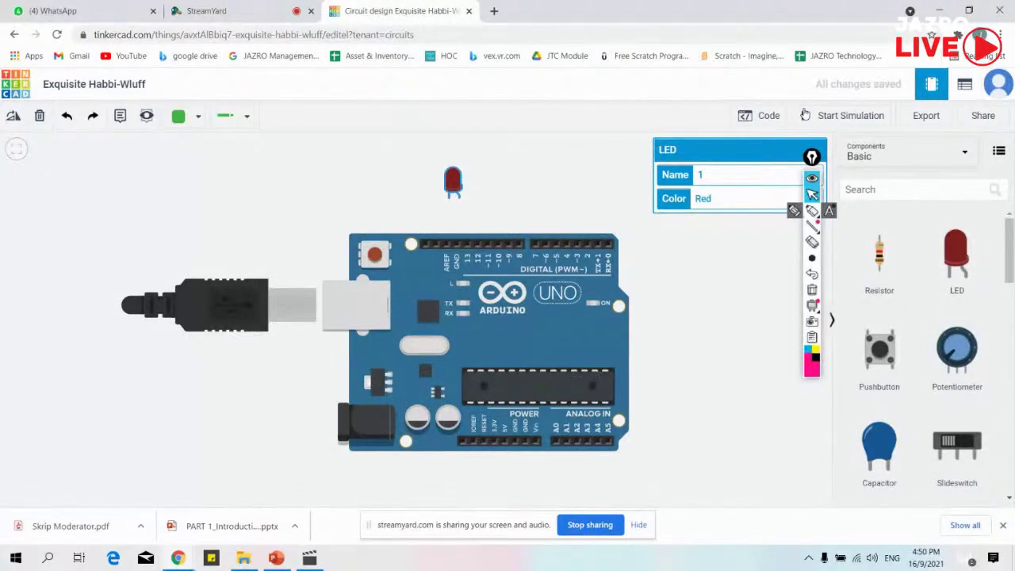
drag(456, 184, 469, 191)
- Open the Arduino's block code and shift the default blink stack higher in the coding area
click(765, 115)
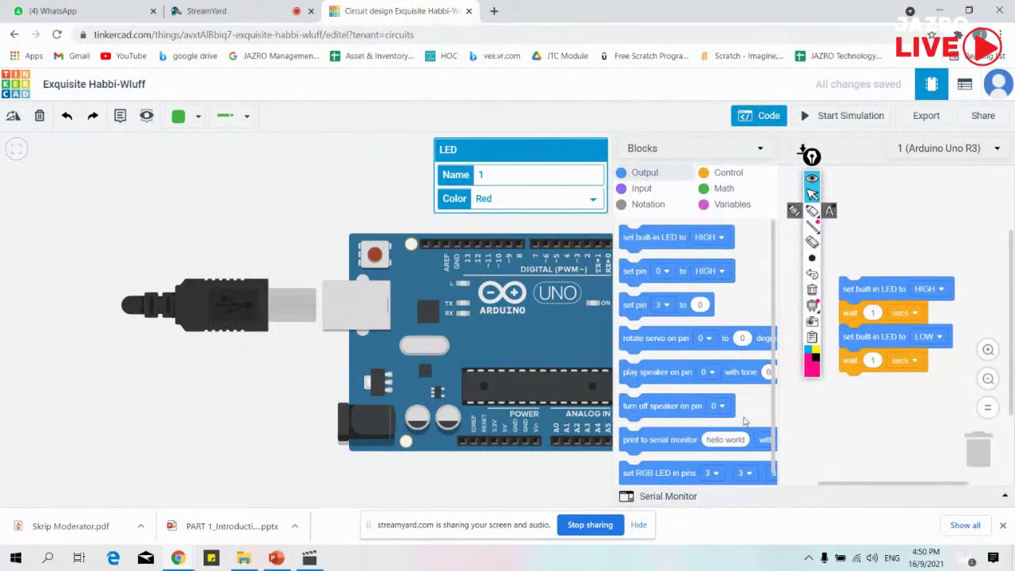
drag(809, 155, 92, 182)
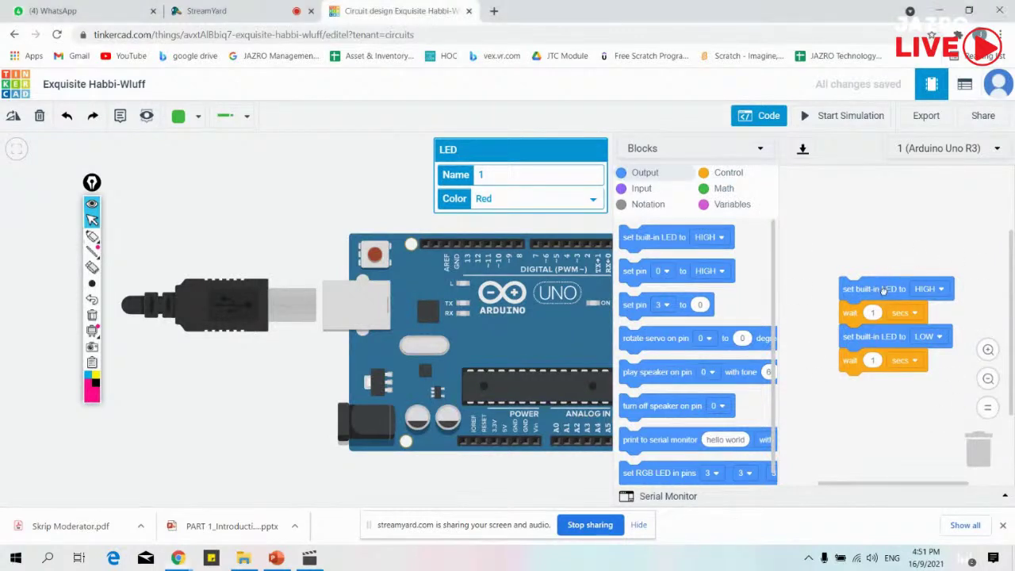
drag(883, 290, 881, 263)
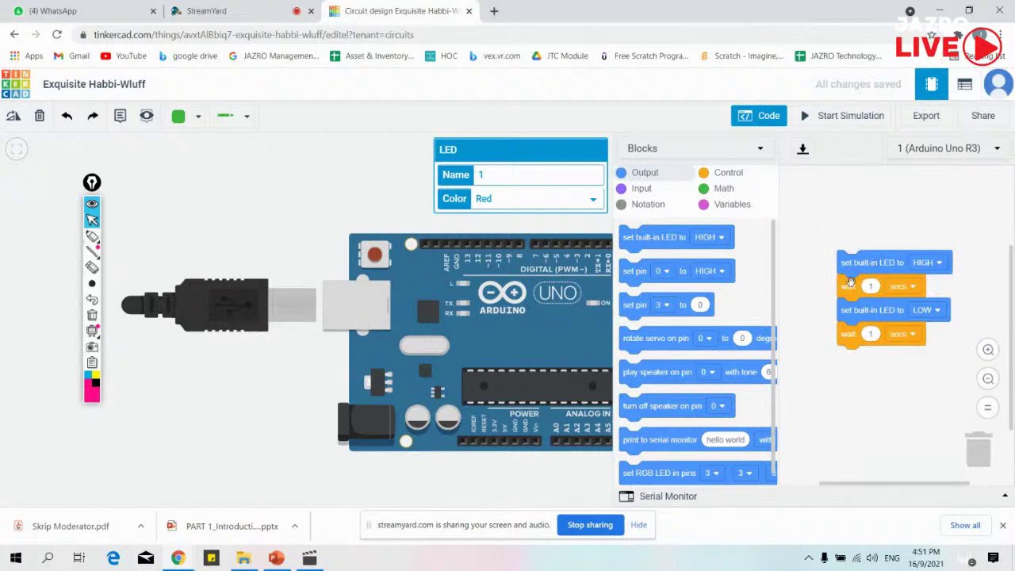
drag(859, 263, 853, 261)
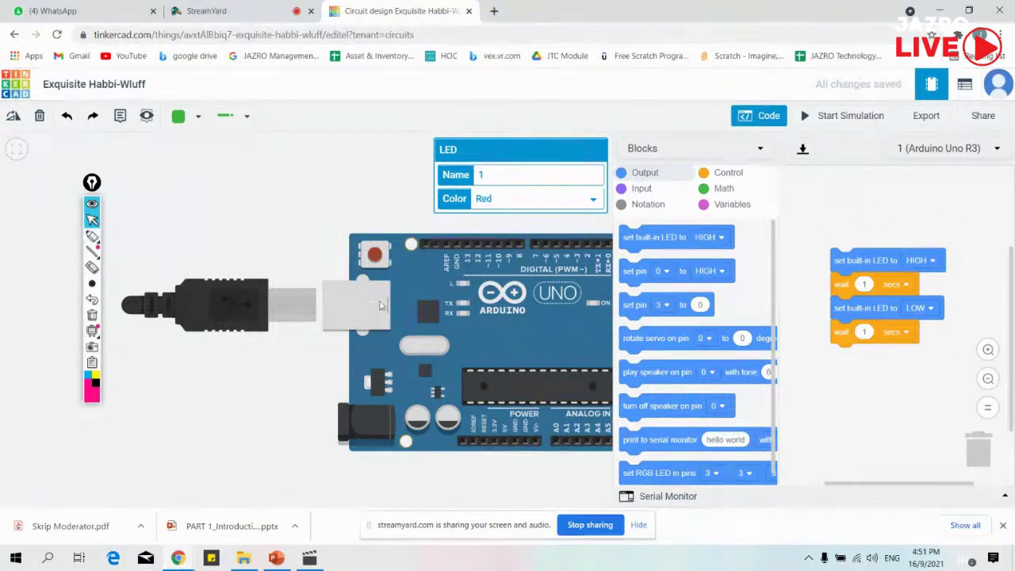
- Simulate the default blink program with the code blocks in view, then stop the simulation
click(862, 123)
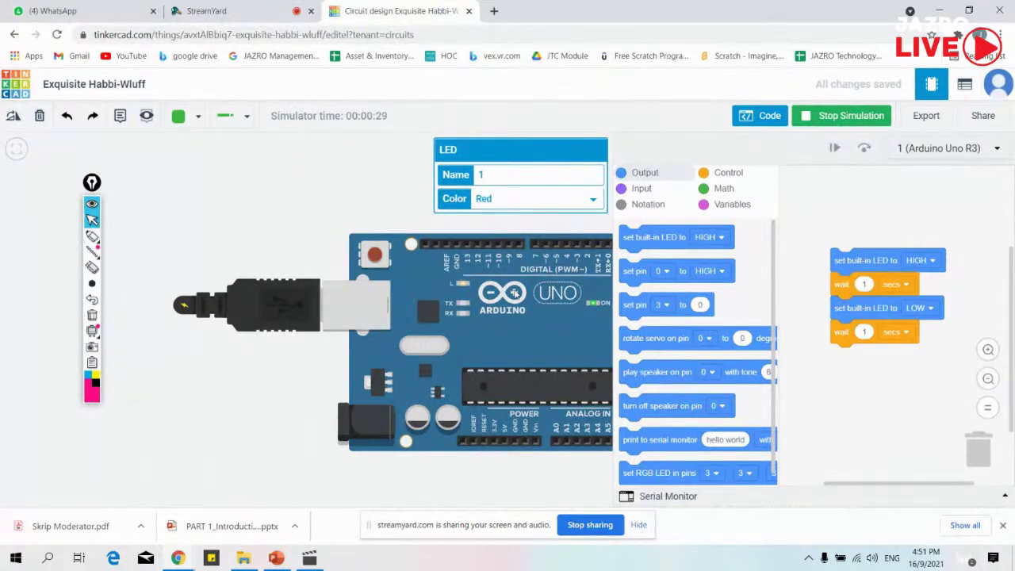
drag(882, 261, 873, 248)
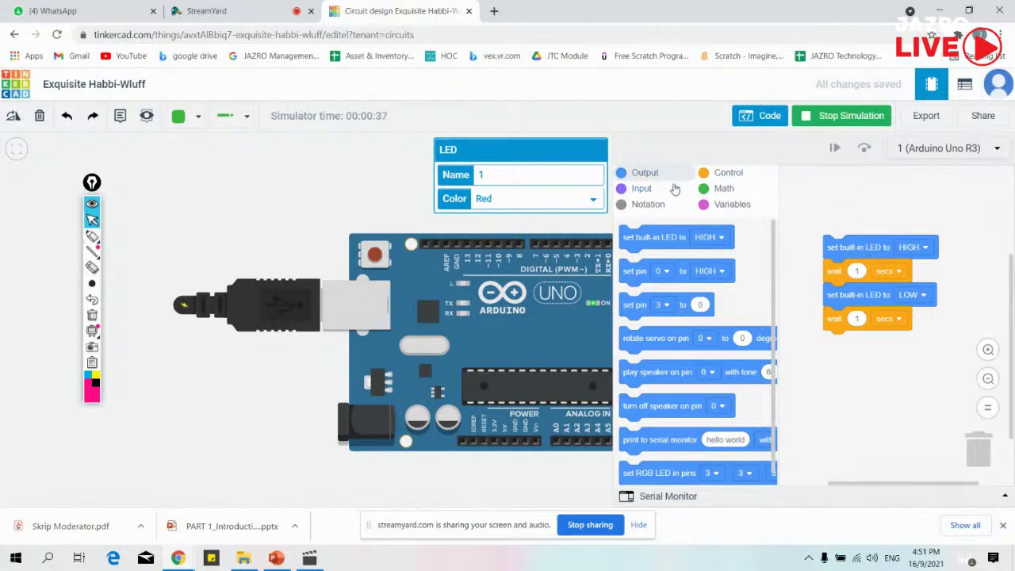
click(839, 119)
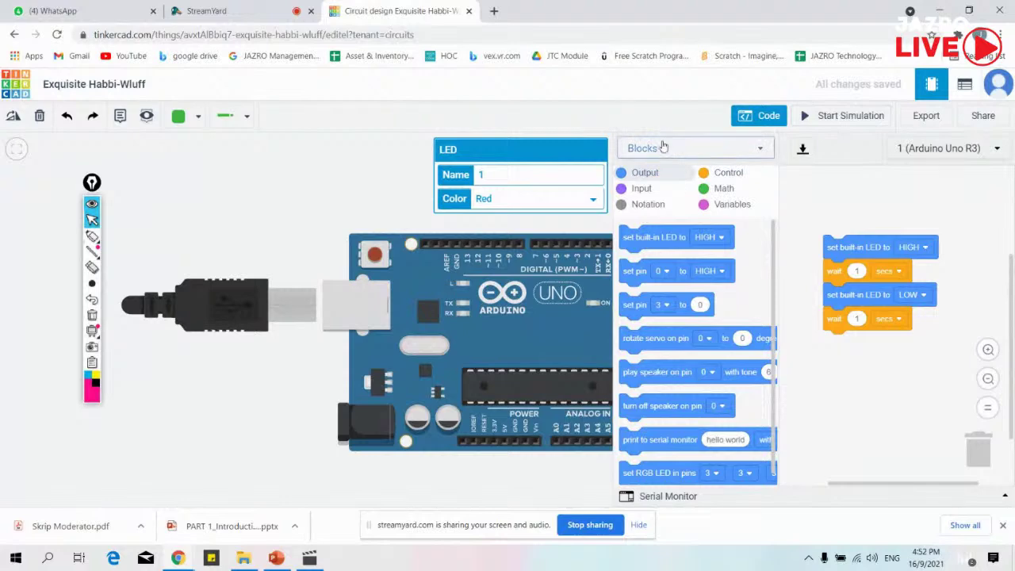
- Show the program as Blocks + Text and highlight the entire C++ code
click(703, 149)
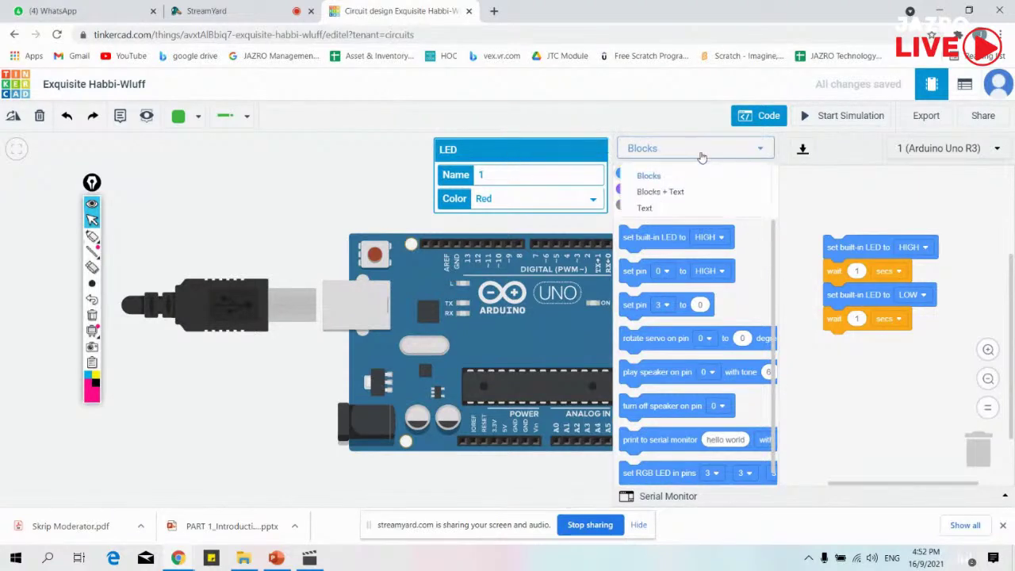
click(660, 194)
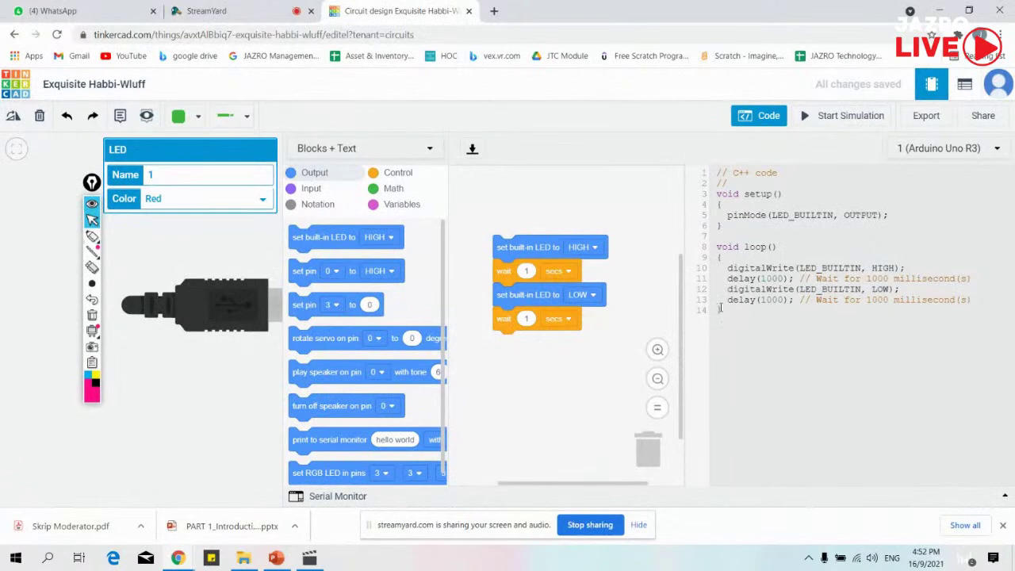
drag(734, 170, 909, 315)
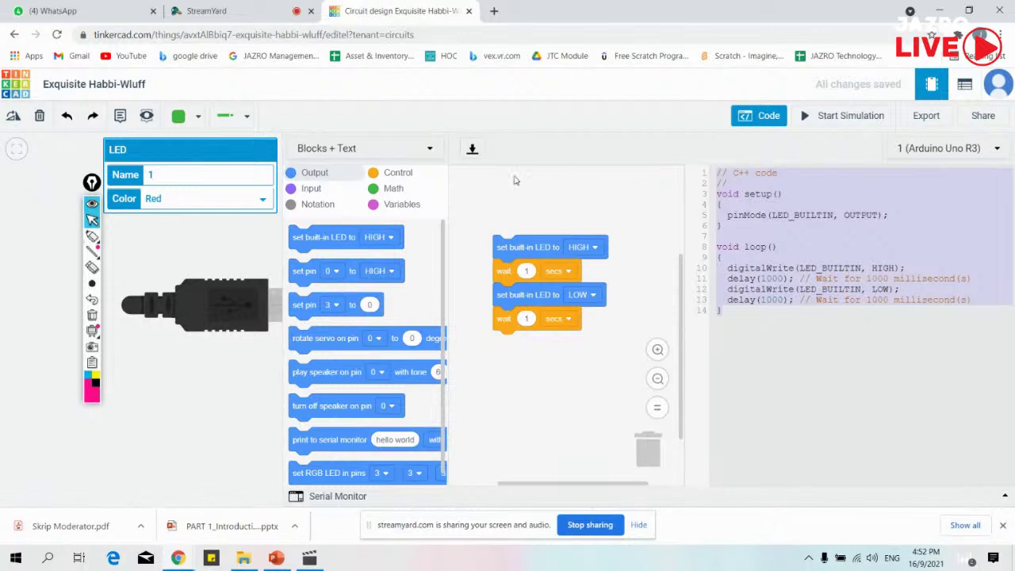
- Compare the Blocks view with the Blocks + Text view, then close the code editor
click(361, 151)
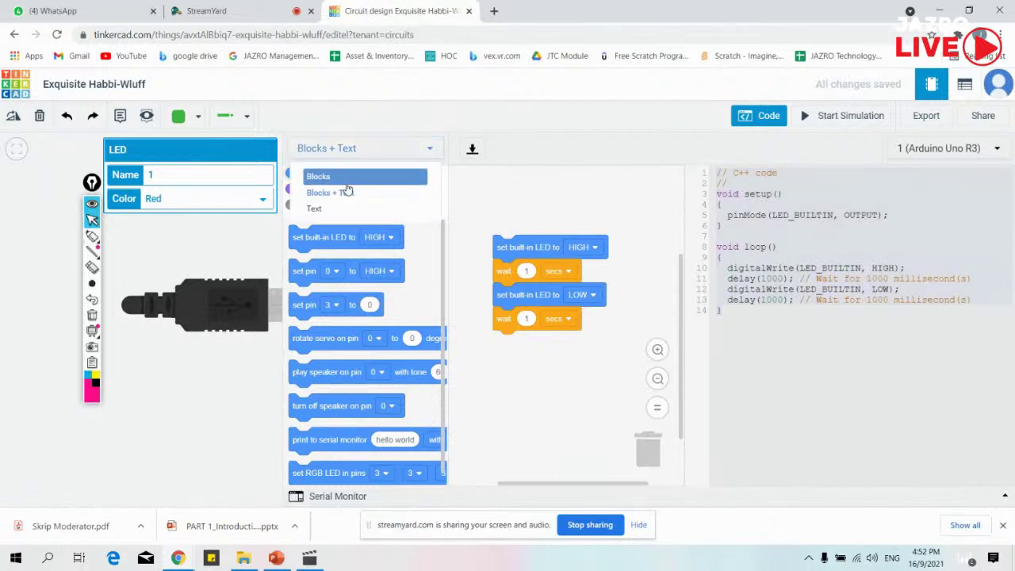
click(317, 174)
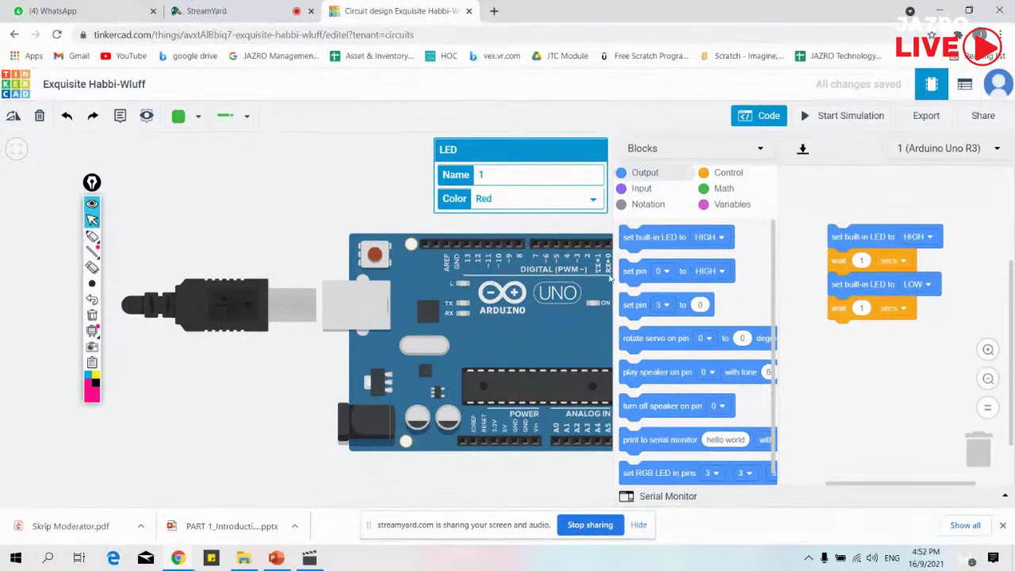
click(702, 146)
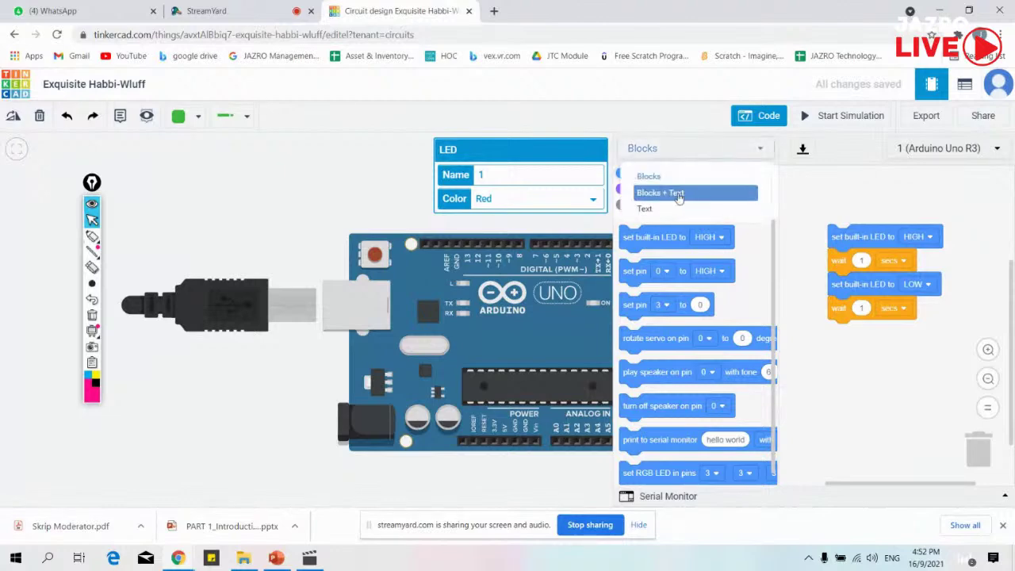
click(680, 195)
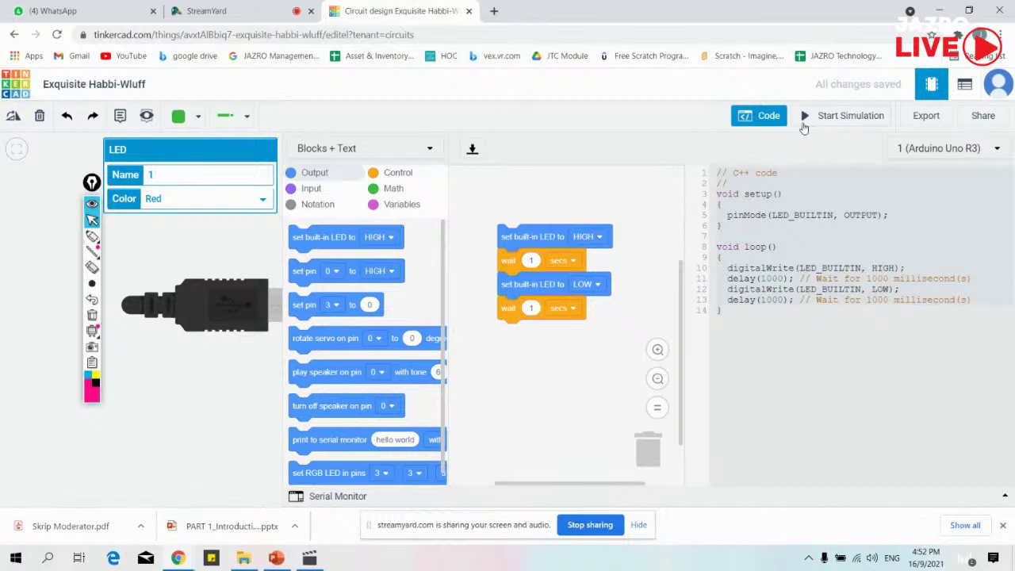
click(768, 117)
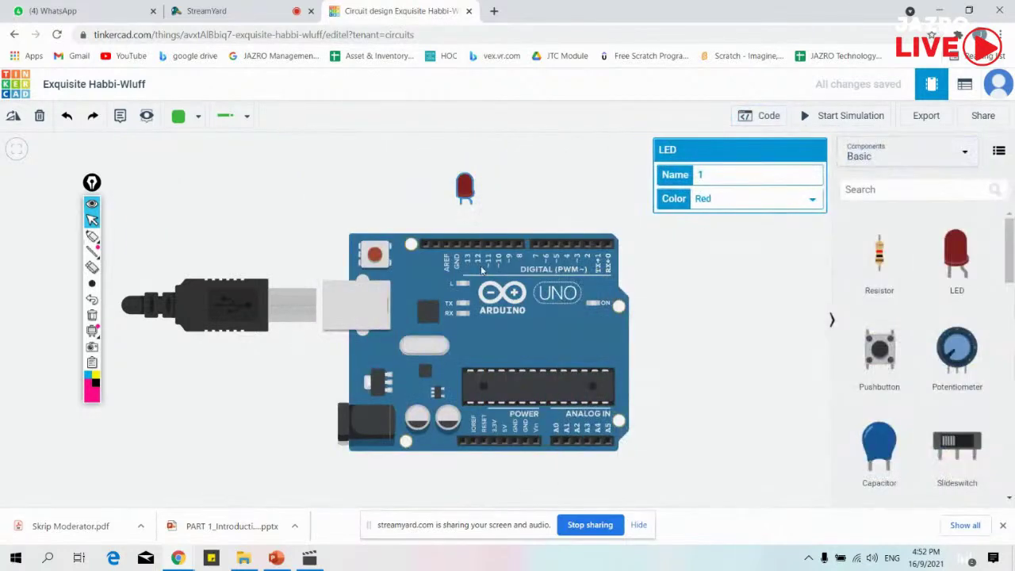
- Move the LED slightly higher above the Arduino and change its color to Yellow
drag(464, 187, 460, 174)
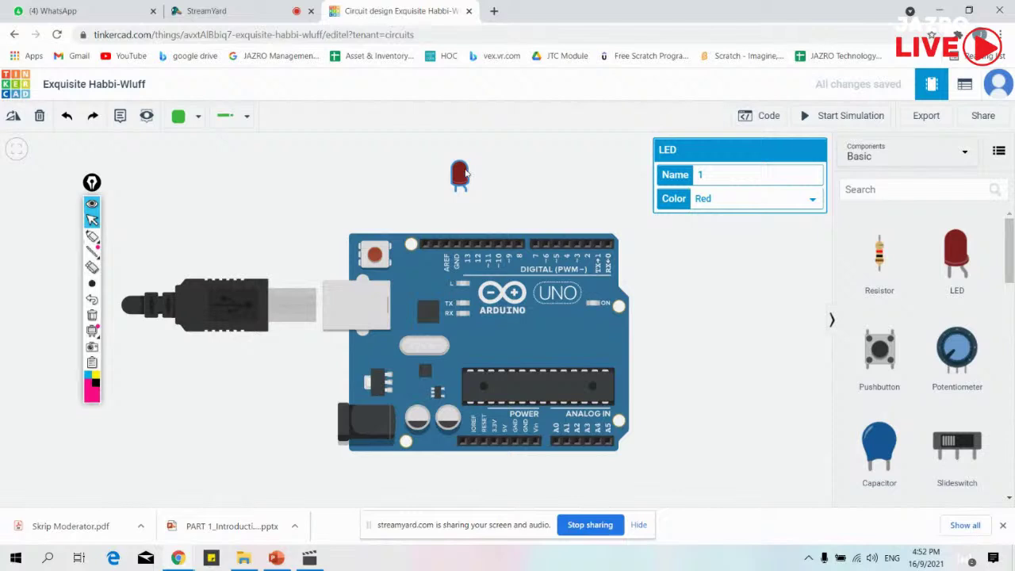
click(813, 200)
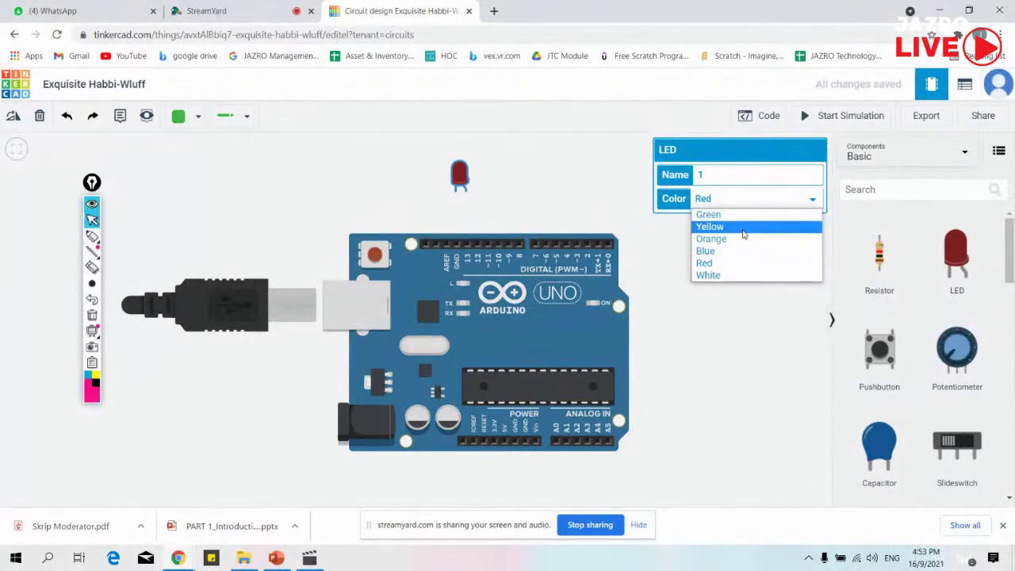
click(744, 231)
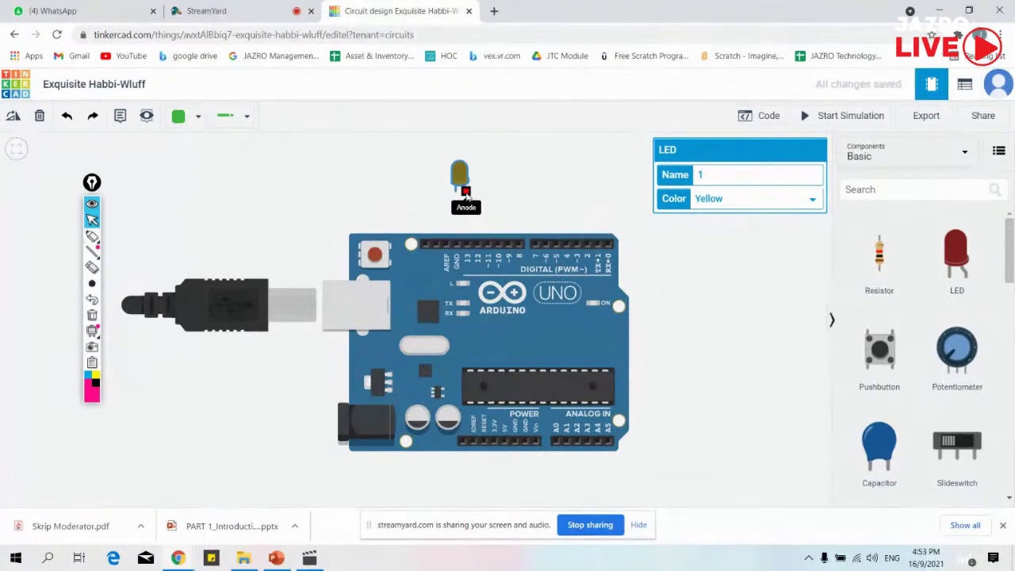
- Connect the LED's anode to digital pin 13 of the Arduino with a red wire
click(199, 116)
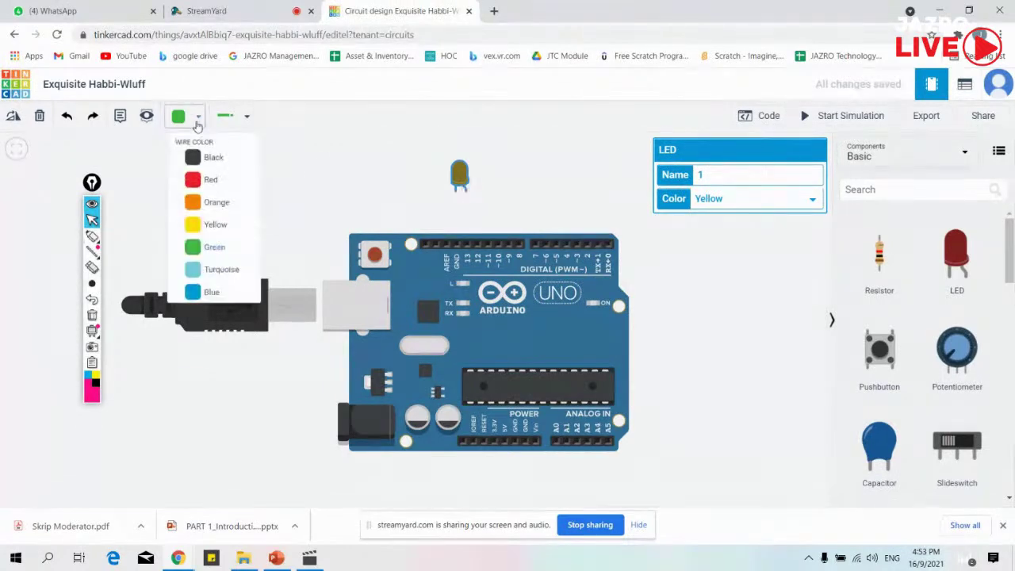
click(204, 184)
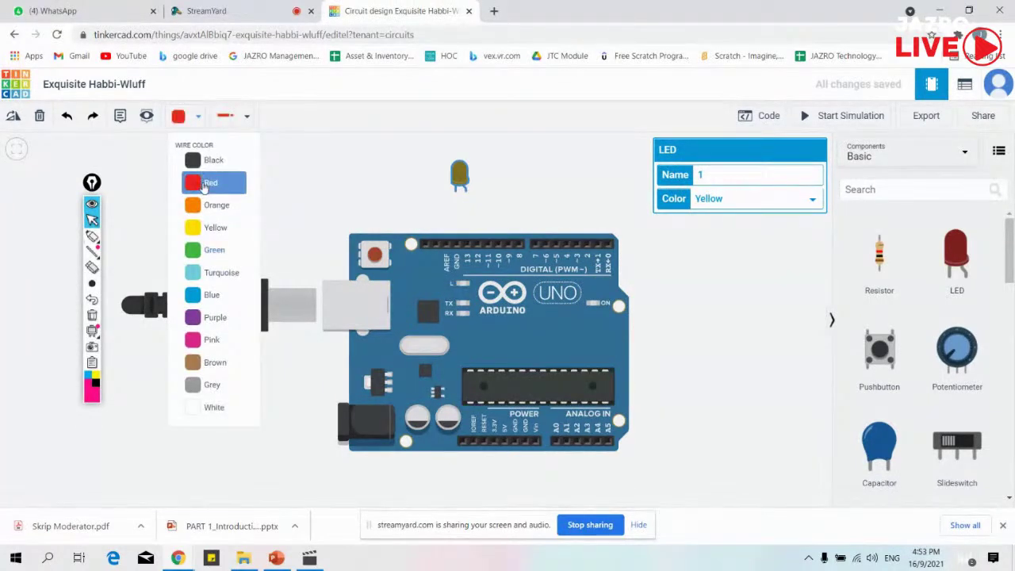
click(465, 193)
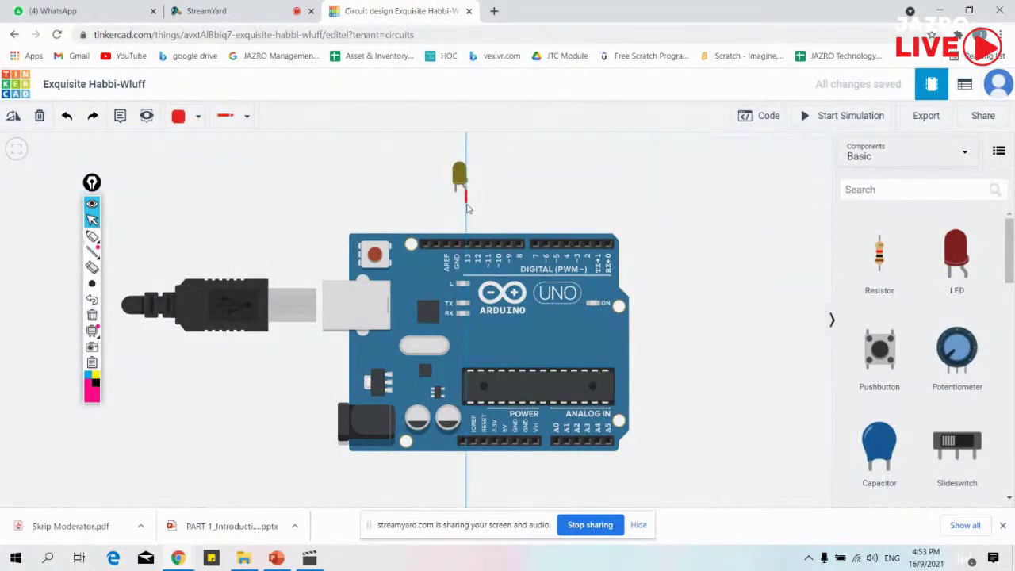
click(467, 245)
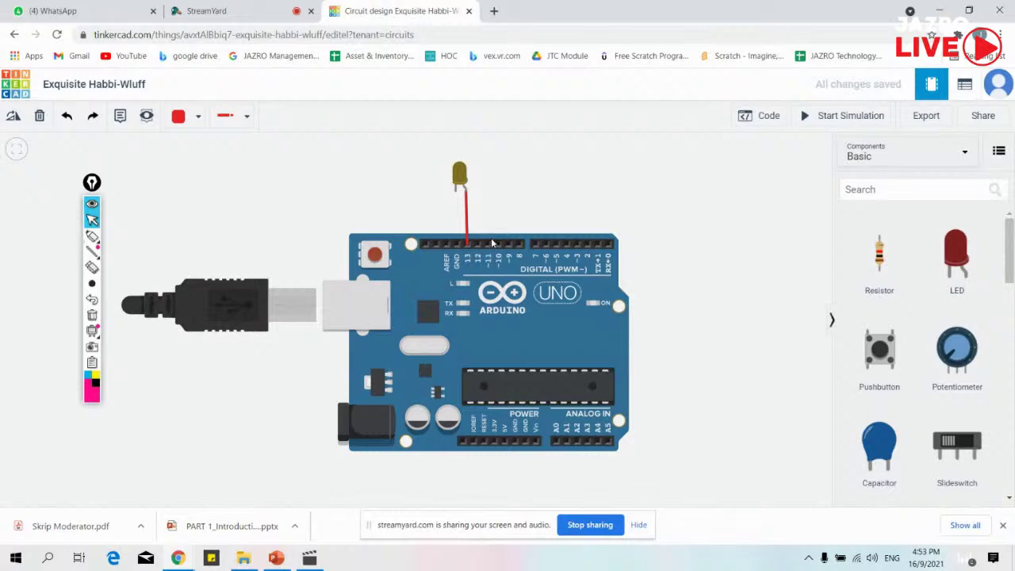
- Connect the LED's cathode to the Arduino's GND pin beside pin 13 with a black wire
click(198, 117)
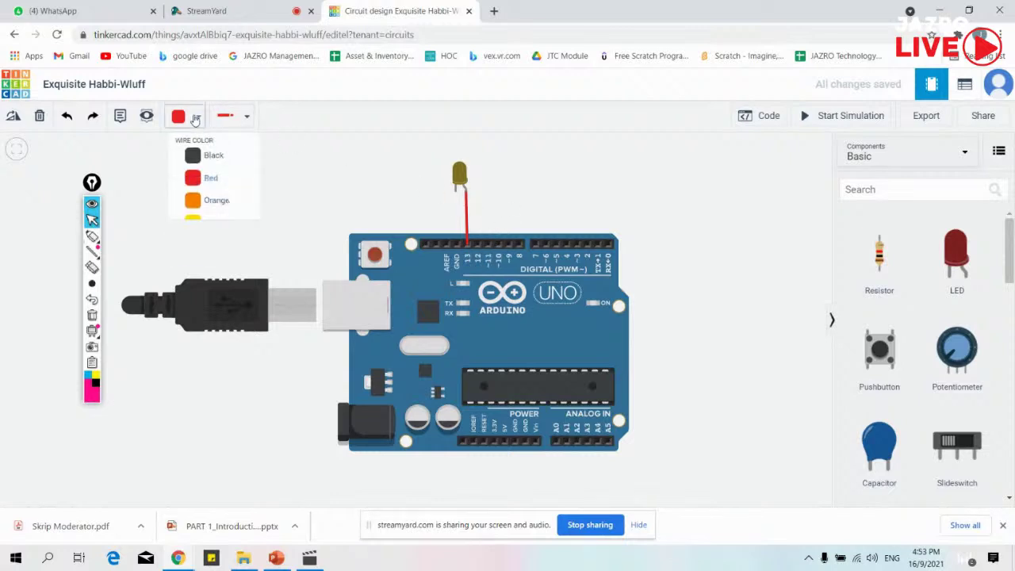
click(204, 162)
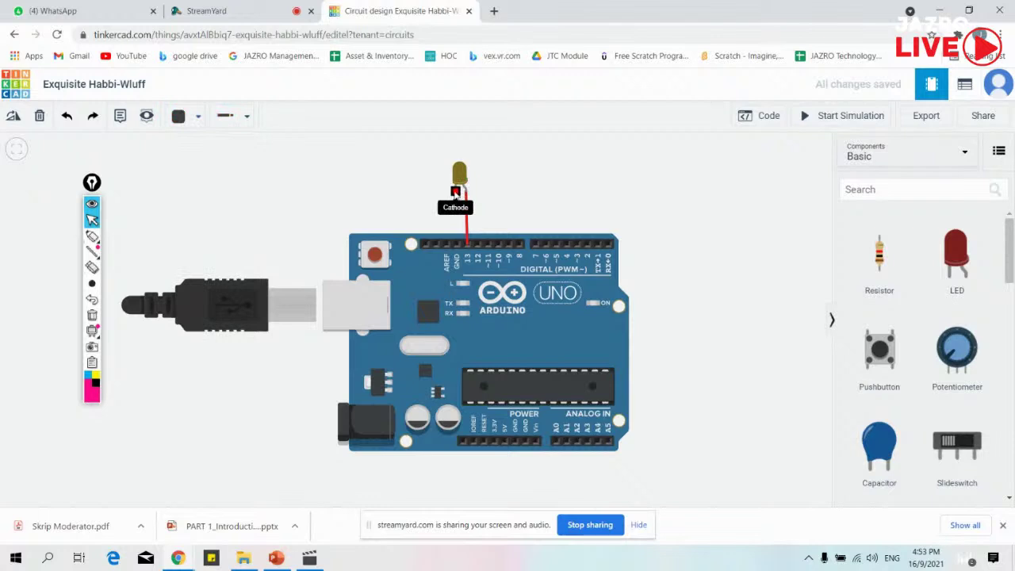
click(457, 193)
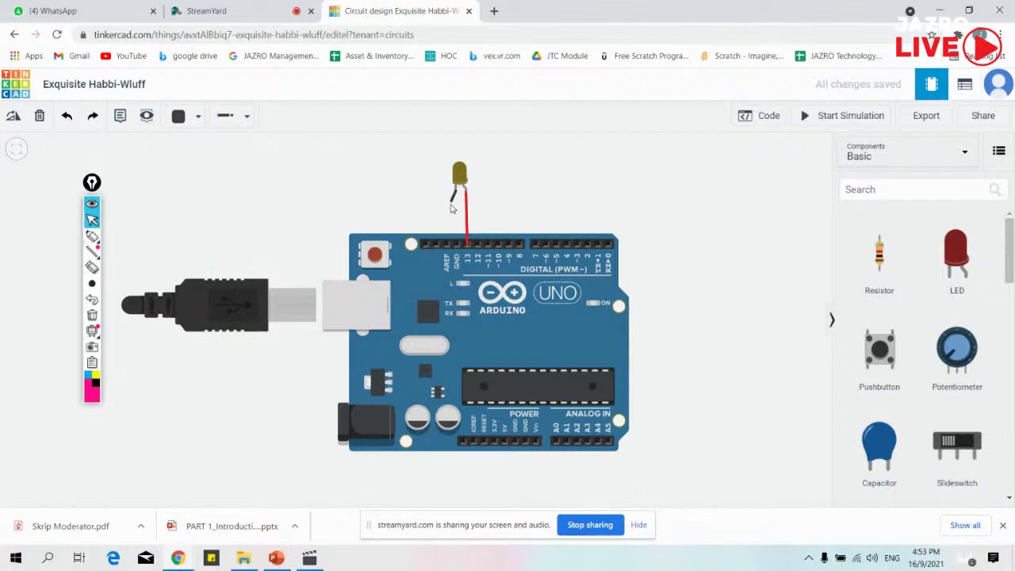
click(457, 244)
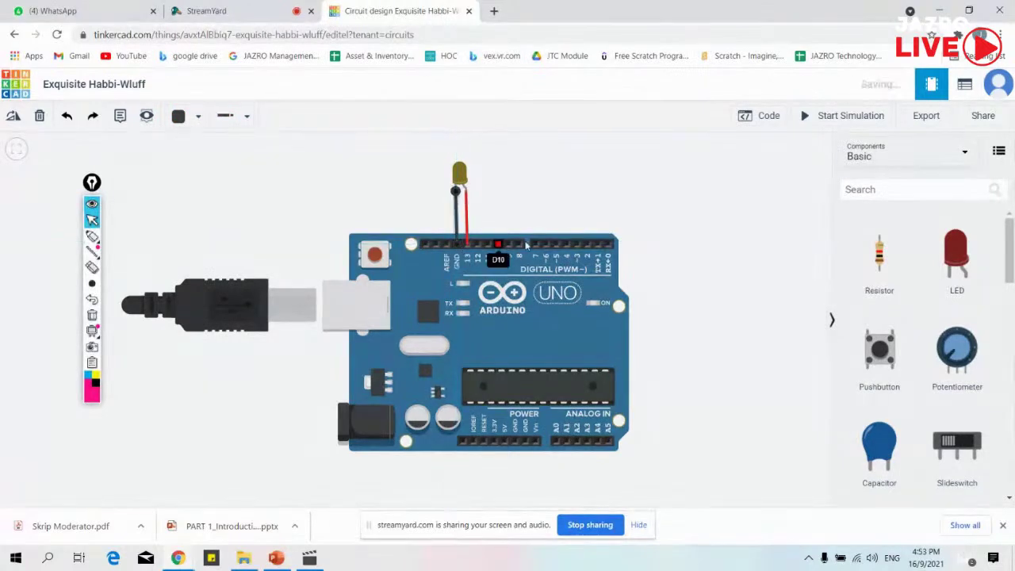
click(555, 200)
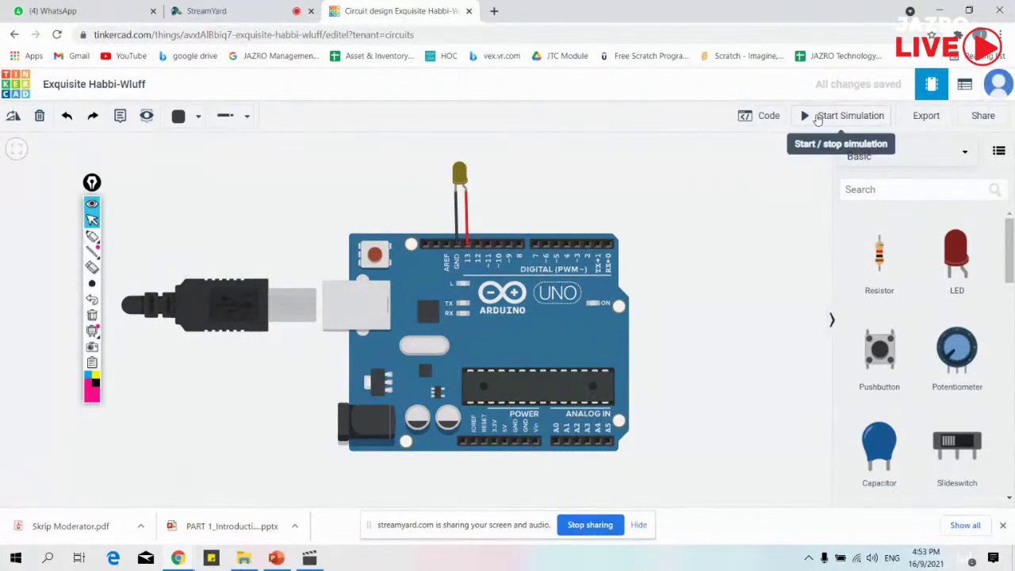
- Open the code editor and switch the program display from Blocks + Text to Blocks only
click(771, 117)
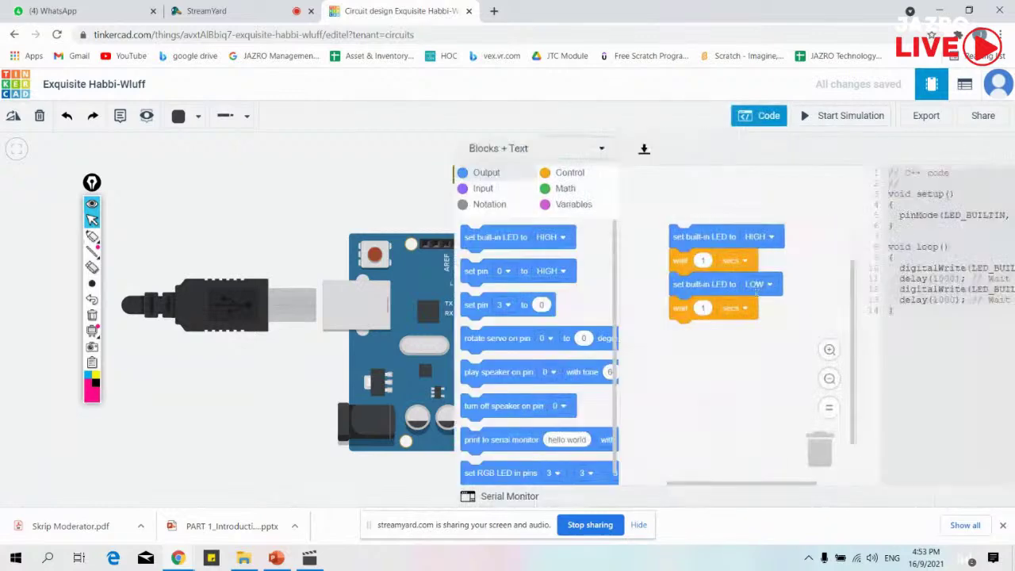
click(395, 147)
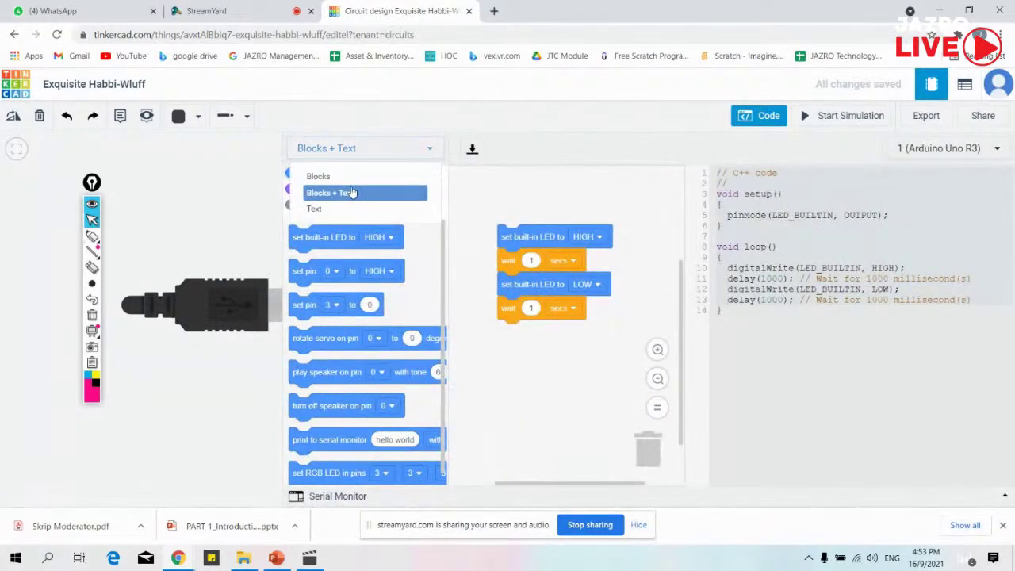
click(373, 175)
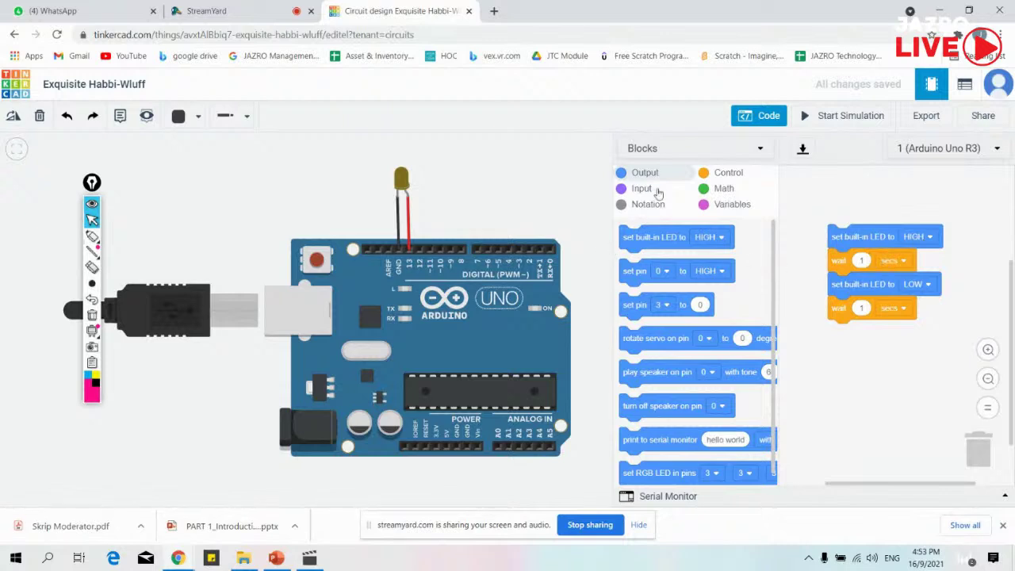
- Run the simulation to watch the LED wired to pin 13, then stop it and close the code editor
click(870, 123)
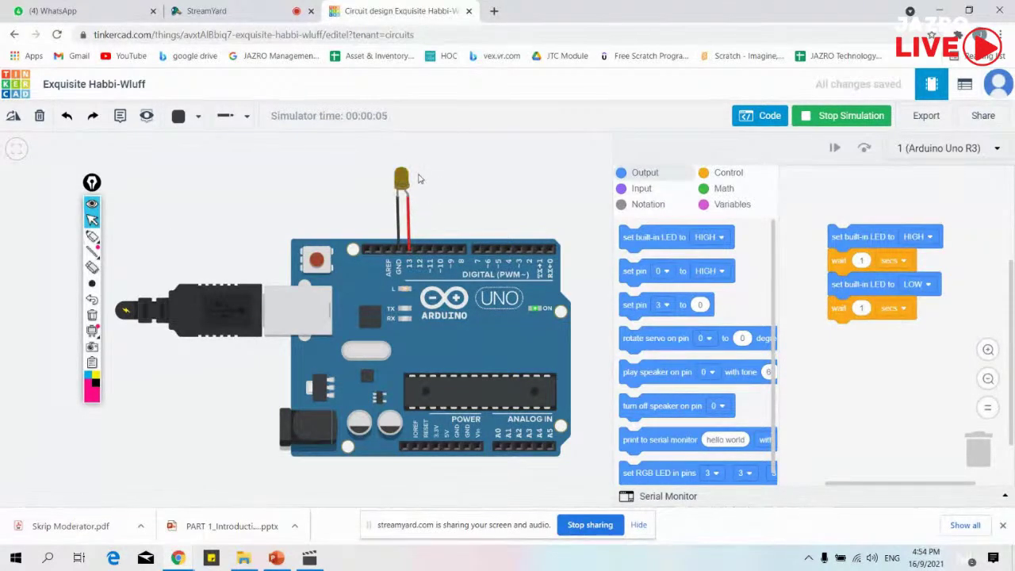
mouse_move(414, 172)
click(829, 117)
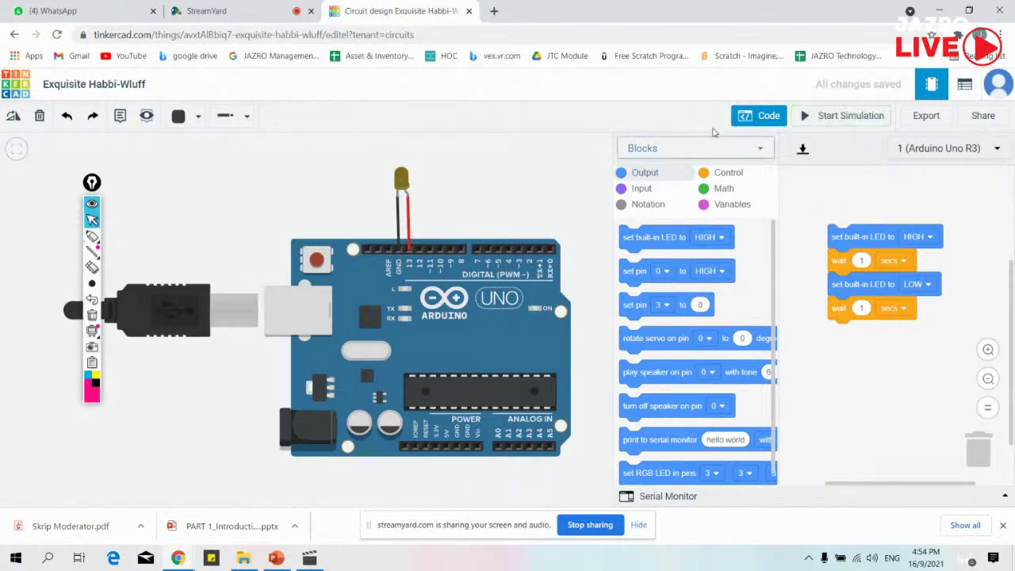
click(751, 121)
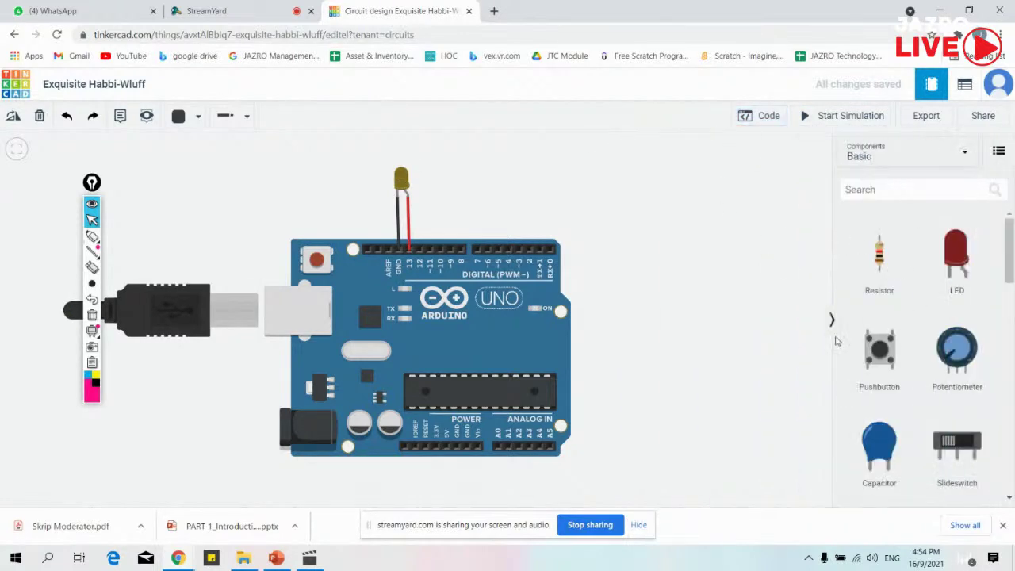
- Place a resistor beside the LED, making room by raising the LED and deleting its red wire to pin 13
drag(863, 259, 403, 165)
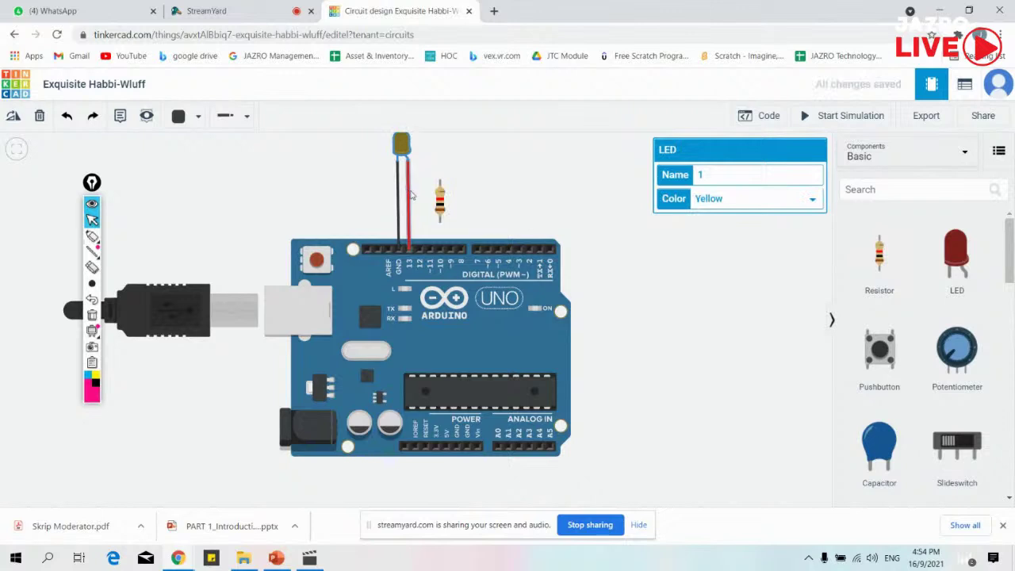
click(468, 220)
click(410, 209)
key(Delete)
- Rotate the resistor and position it upright directly between the LED's anode and pin 13
mouse_move(441, 202)
mouse_down()
mouse_move(462, 198)
mouse_move(409, 200)
mouse_move(444, 199)
mouse_up()
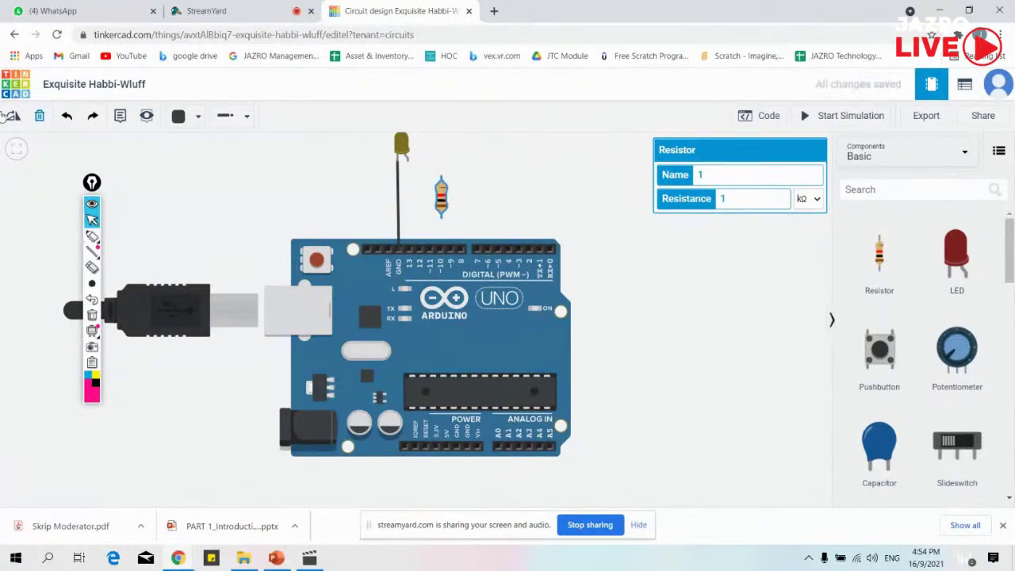
click(14, 116)
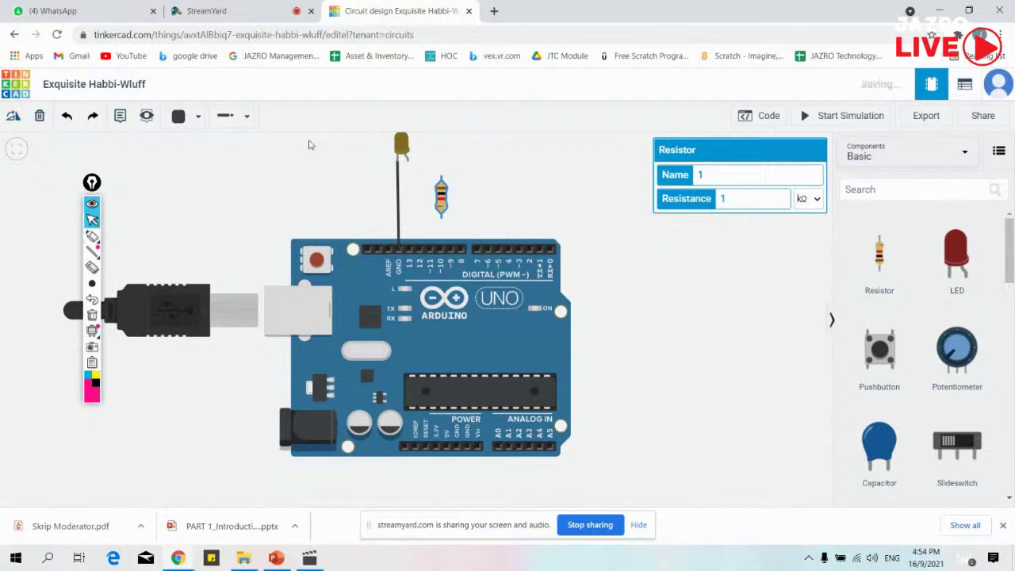
drag(440, 200, 410, 198)
- Look through the resistor's resistance units and keep kΩ selected
click(815, 206)
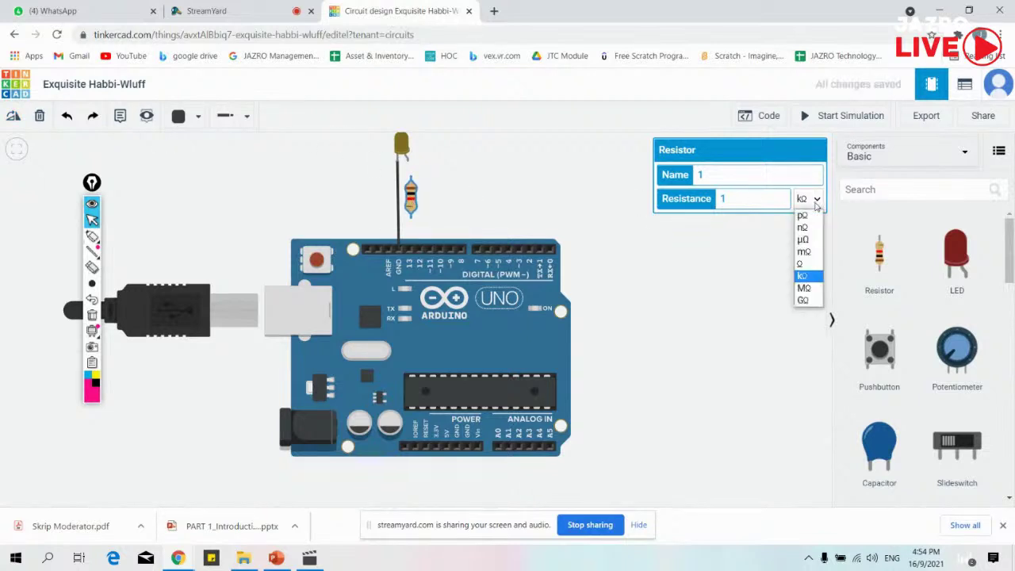
key(Down)
key(Down)
key(Down)
key(Down)
key(Down)
key(Return)
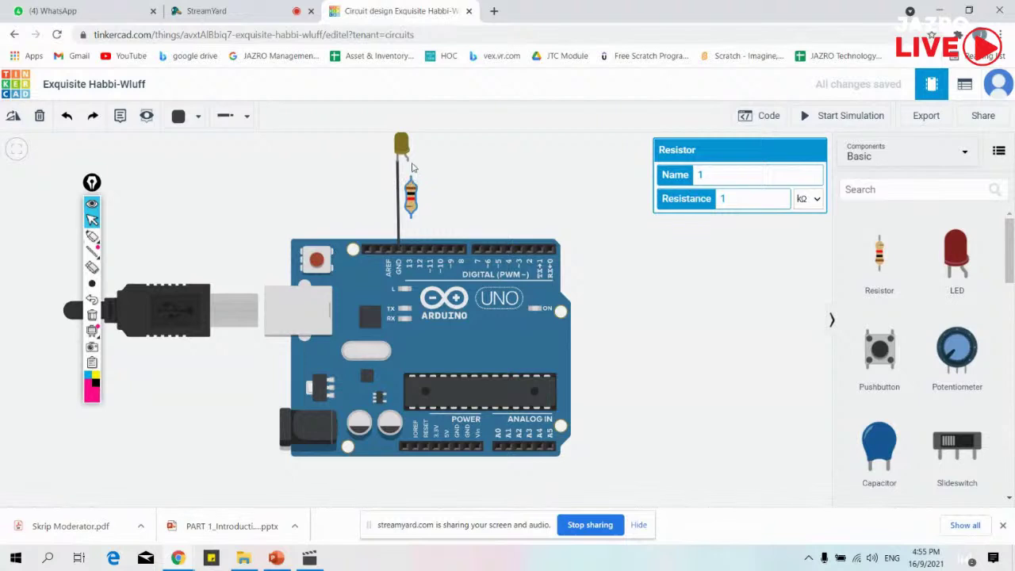
- Wire the LED's anode to the resistor's upper terminal and its lower terminal to pin 13 with red wires
click(197, 117)
click(207, 176)
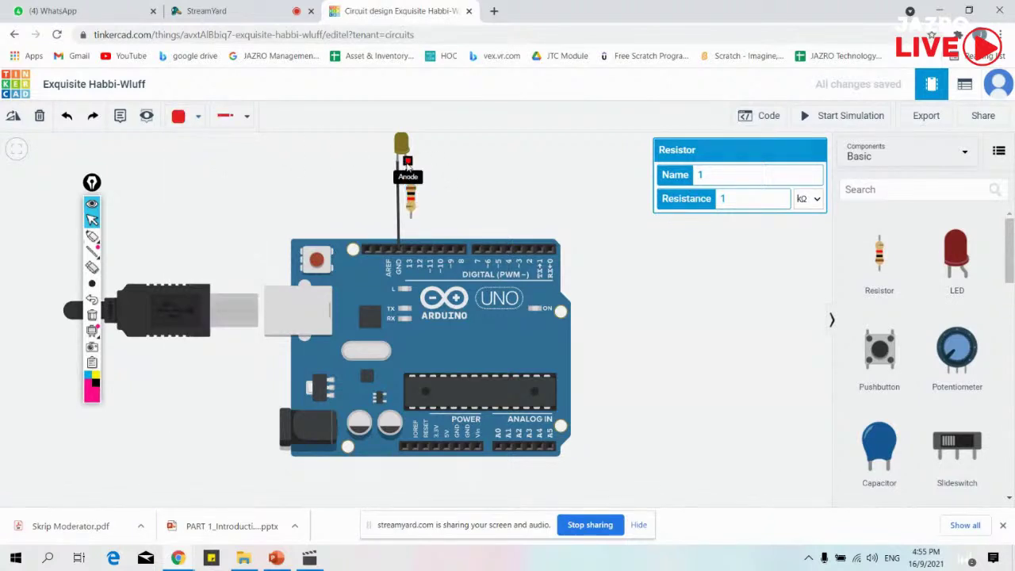
click(409, 174)
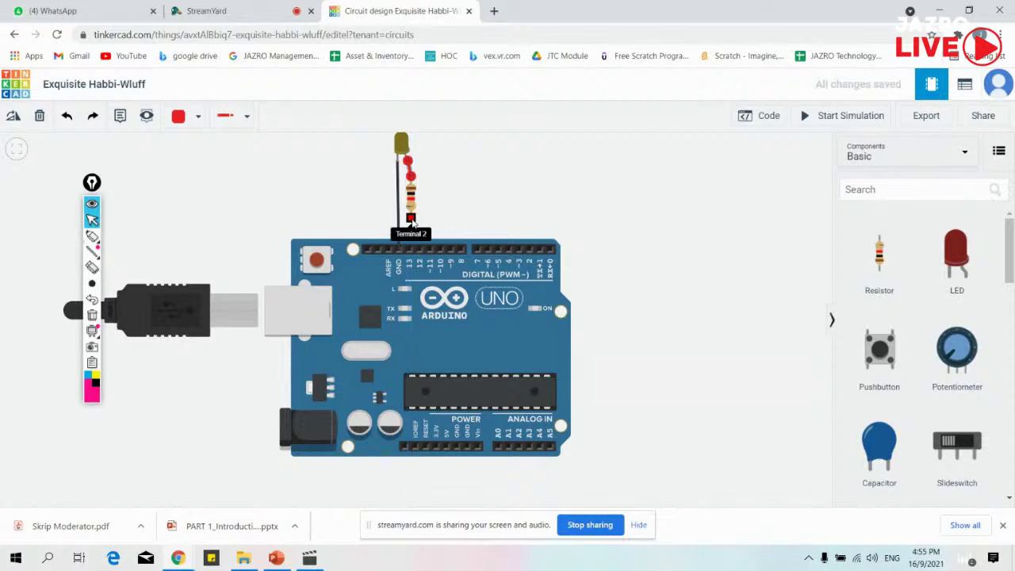
click(410, 251)
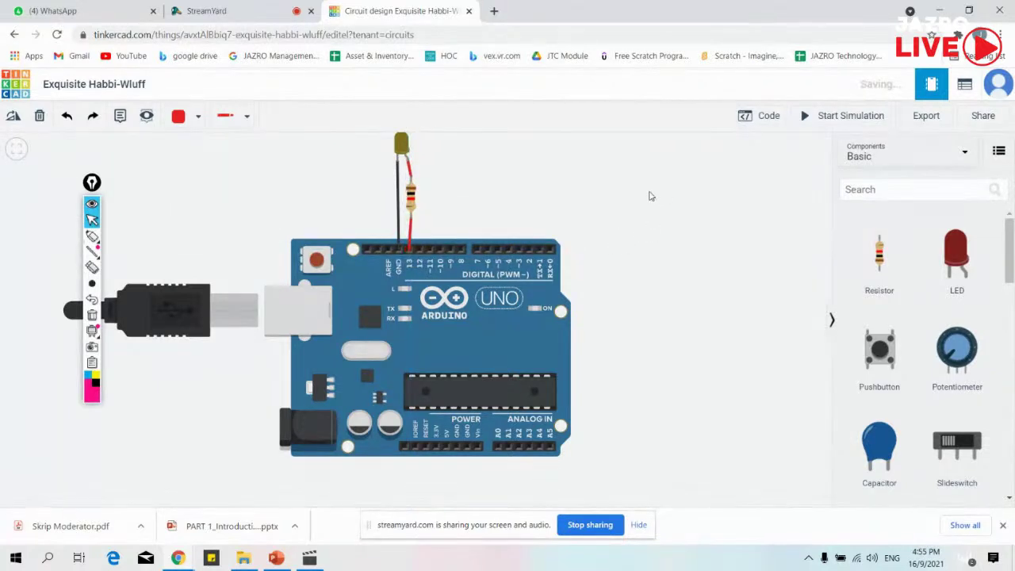
- Open the blink block code and run the simulation of the LED with its resistor, then stop it
scroll(595, 234, up, 1)
scroll(595, 236, down, 2)
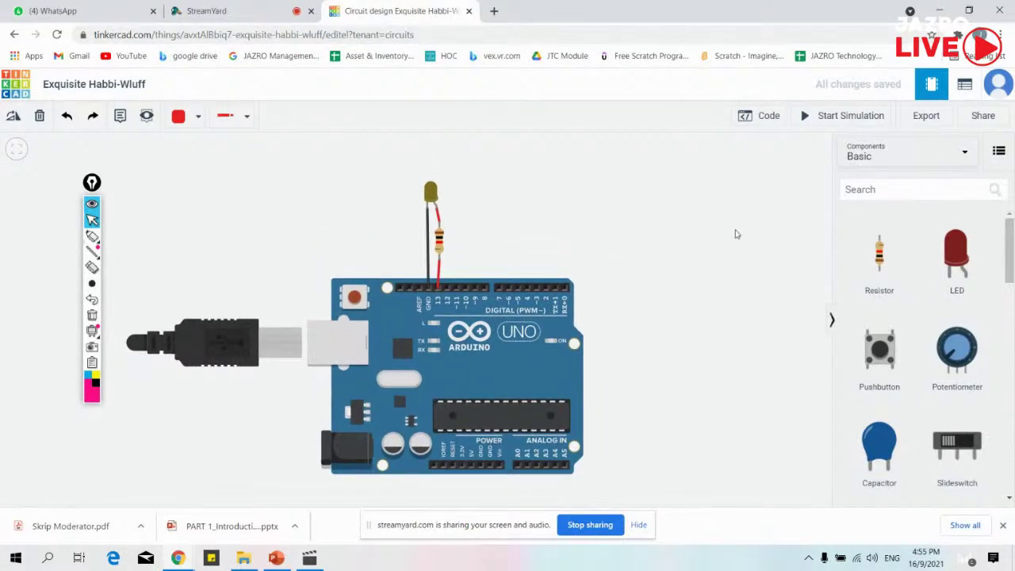
click(774, 118)
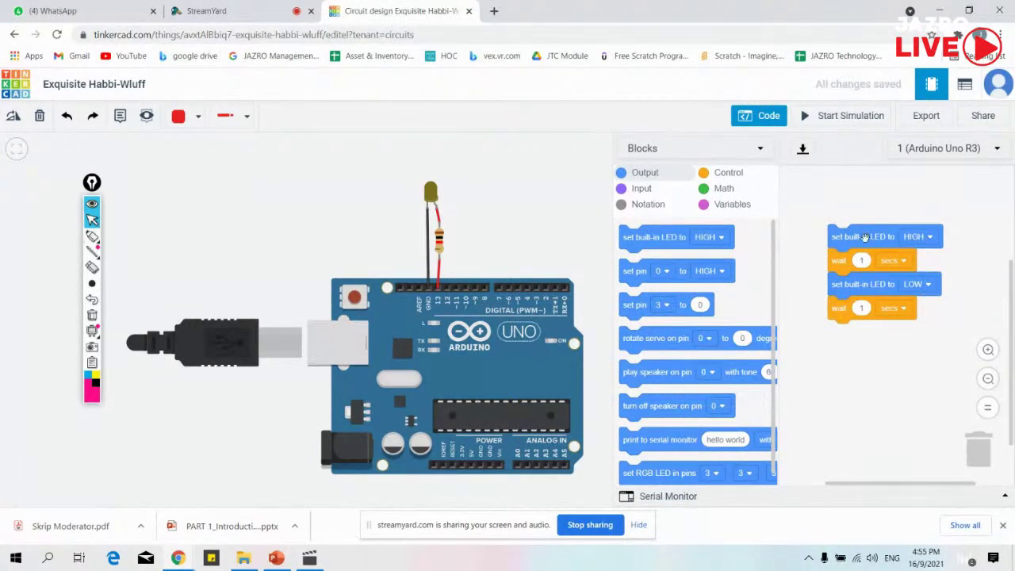
click(849, 118)
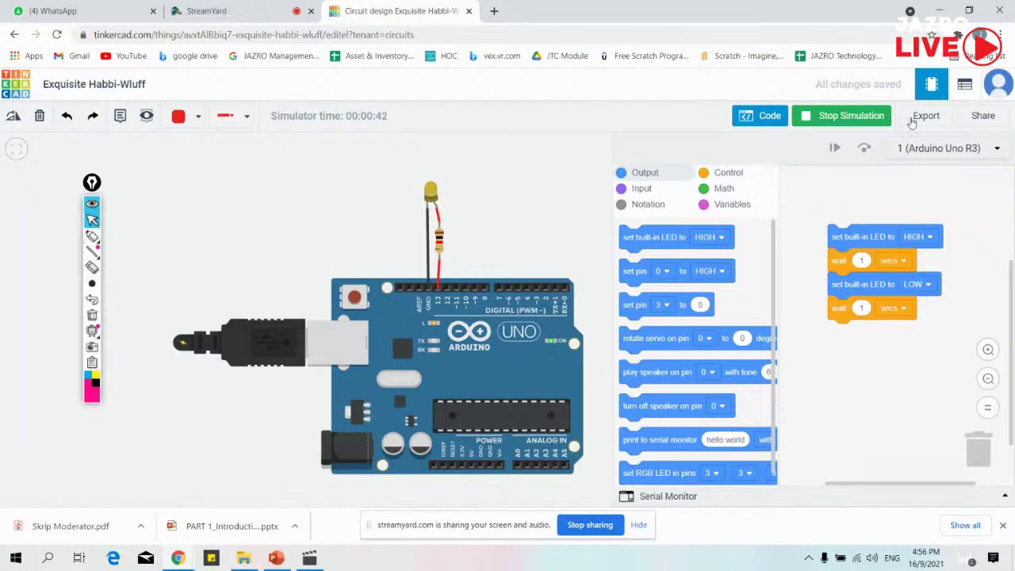
click(835, 116)
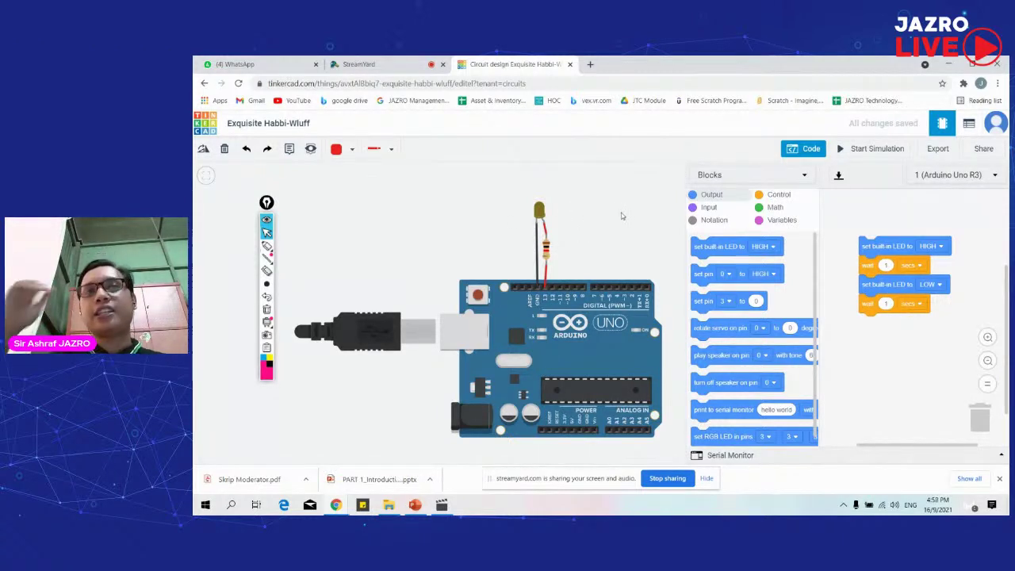
- Close the code editor and browse the Basic components available for the circuit
click(767, 174)
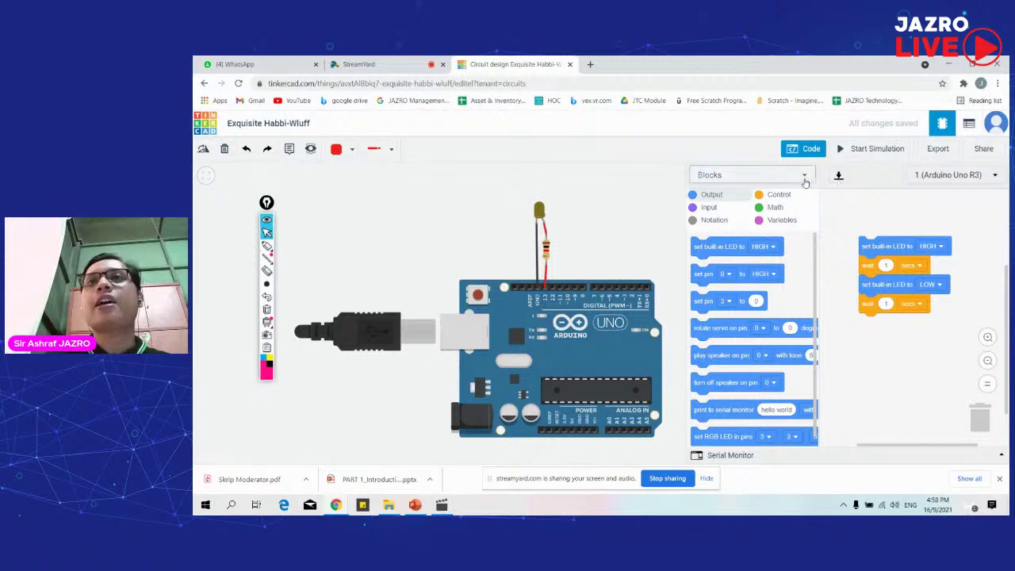
click(718, 206)
click(804, 148)
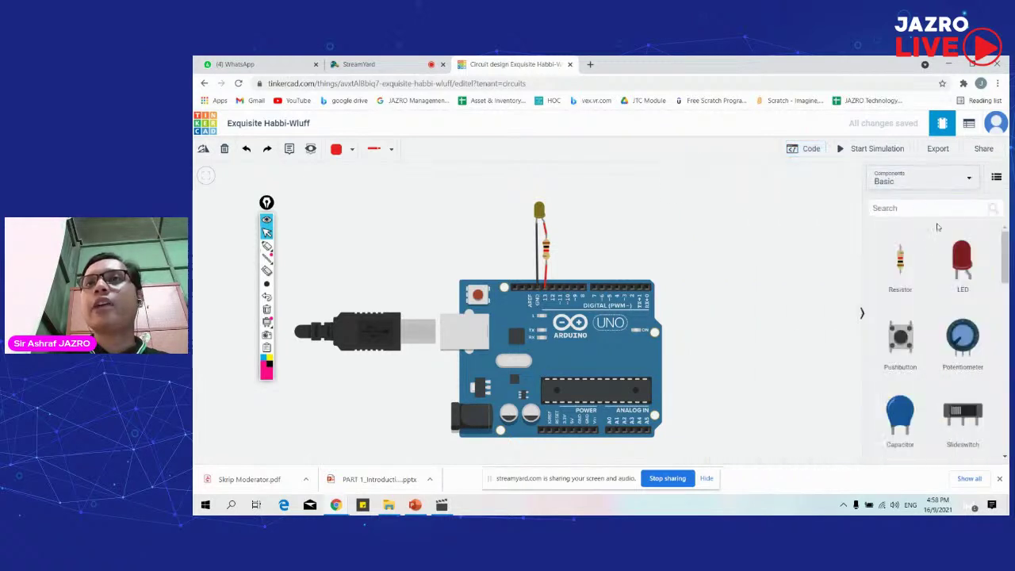
scroll(944, 341, down, 2)
scroll(944, 341, up, 2)
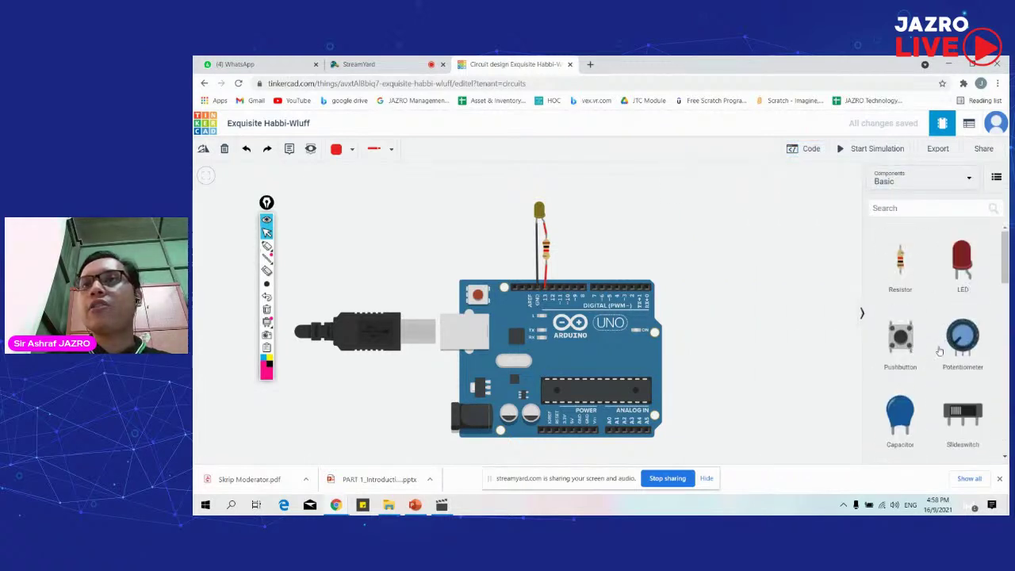
scroll(912, 349, down, 2)
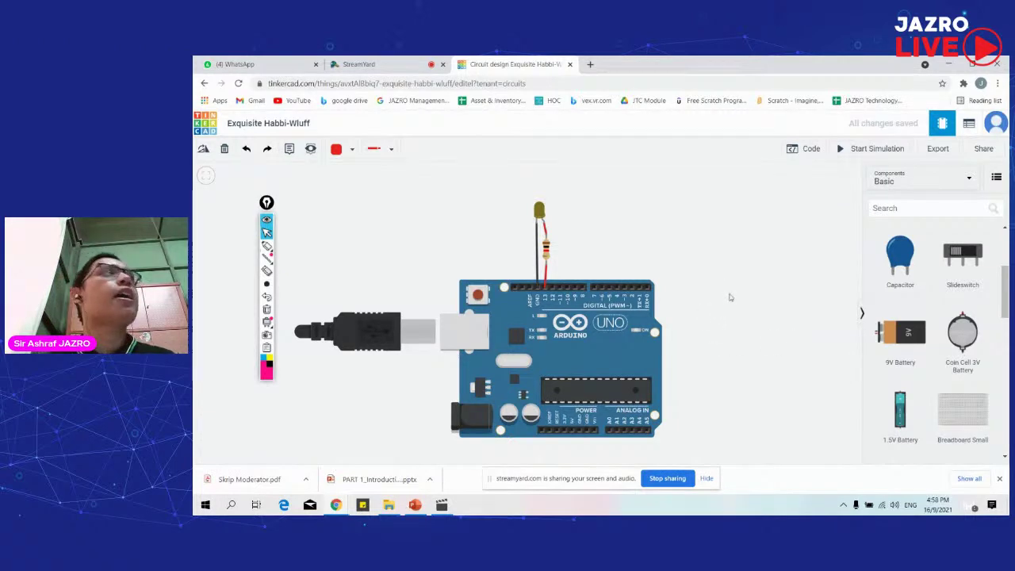
scroll(712, 343, down, 3)
scroll(715, 312, up, 2)
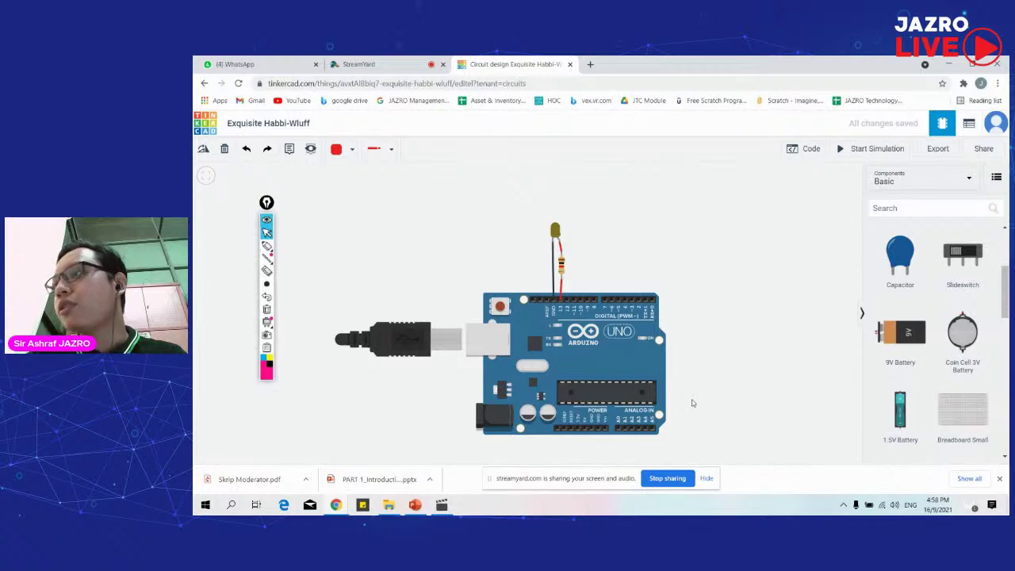
click(674, 480)
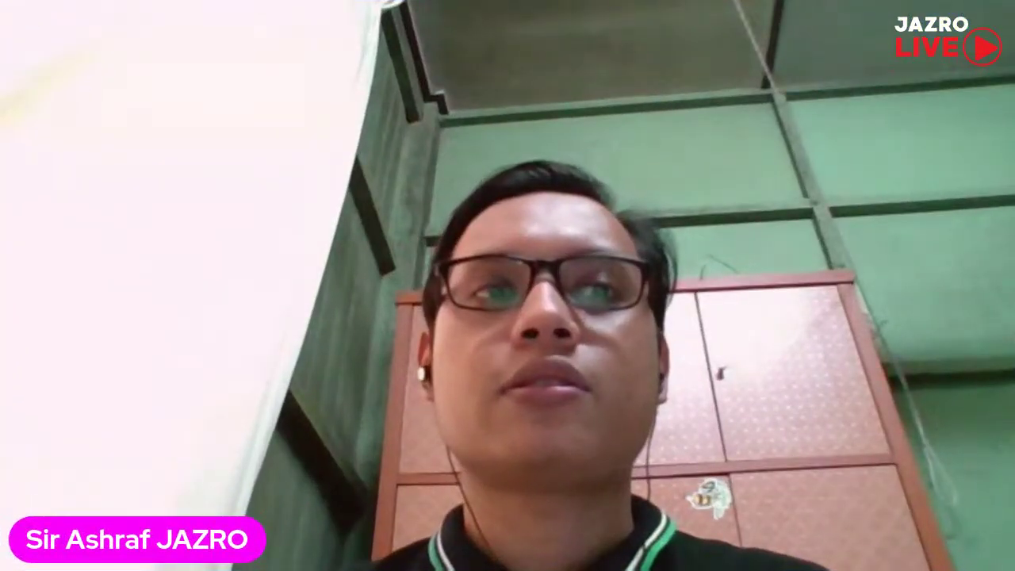